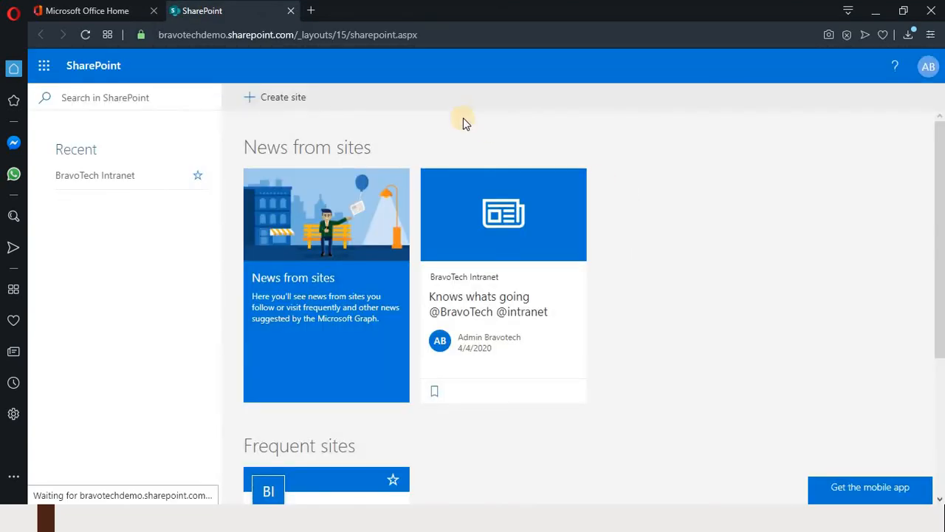
Start creating a new site from the SharePoint start page.
left_click(281, 97)
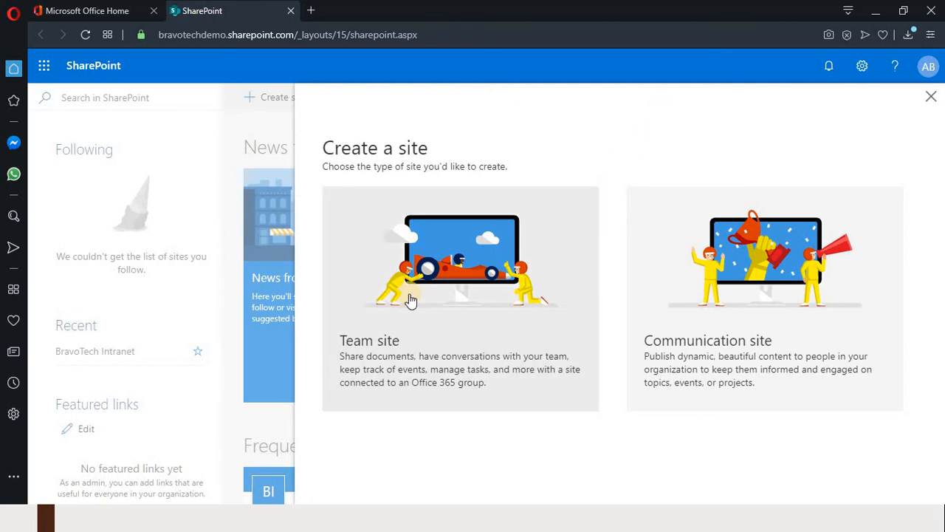
left_click(92, 522)
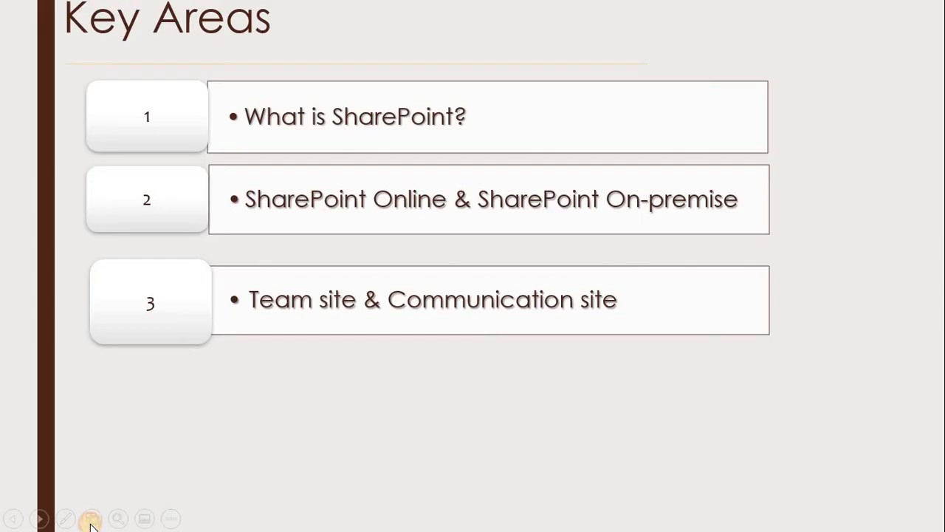
left_click(759, 401)
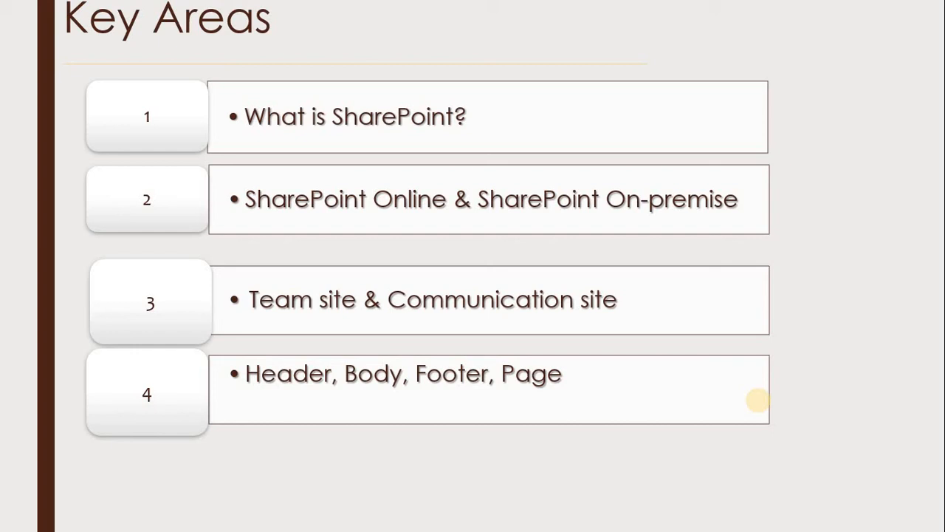
key("super")
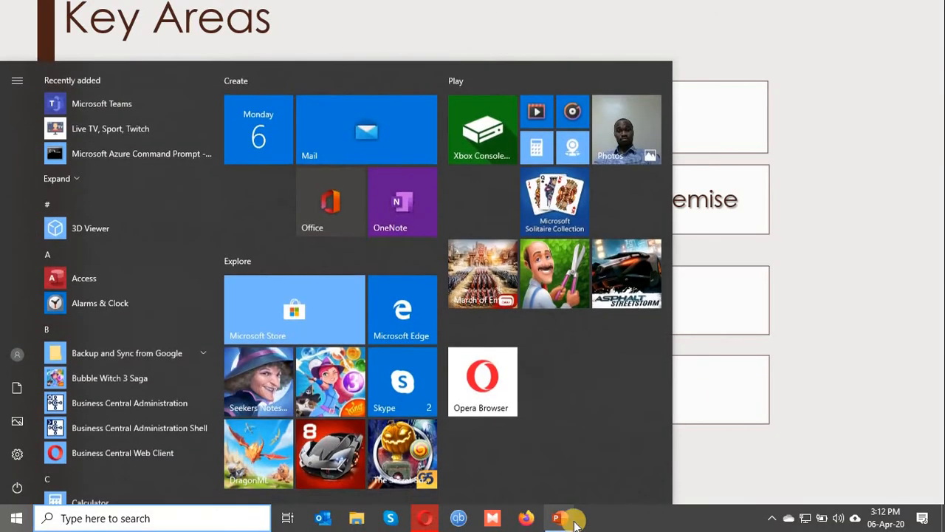
left_click(431, 518)
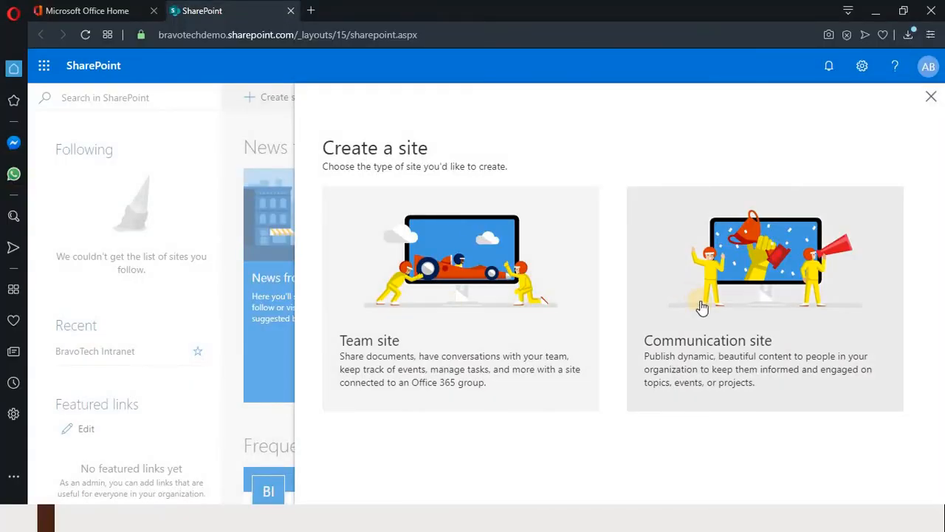
Choose a communication site and set its name to "BravoTech Demo Intranet".
left_click(700, 304)
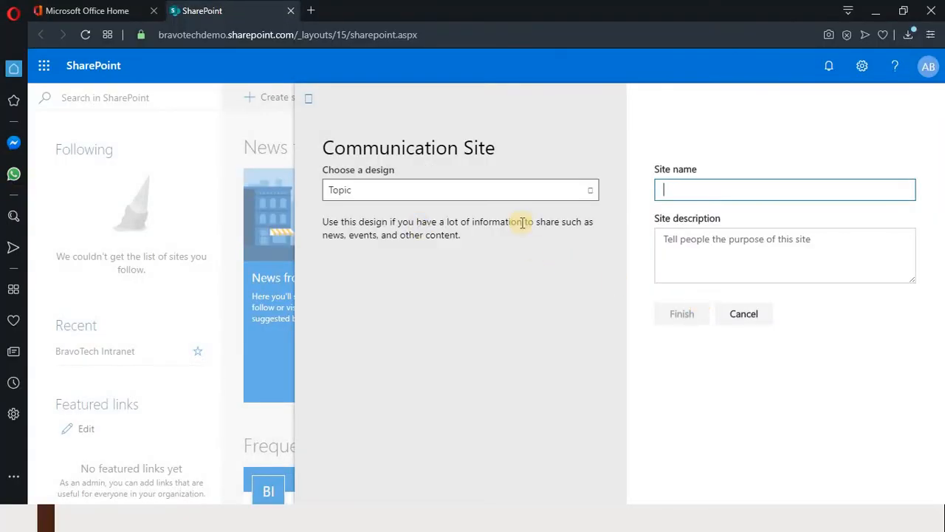
left_click(685, 193)
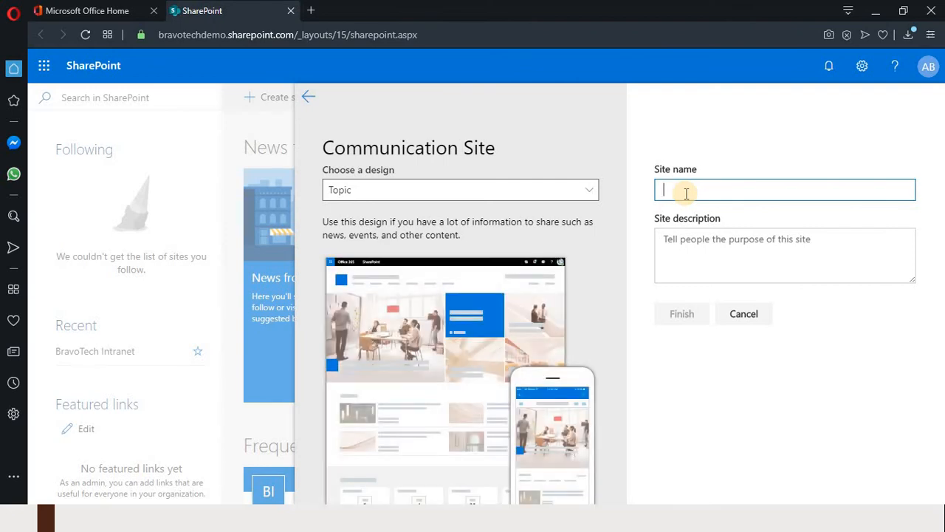
type("Bra")
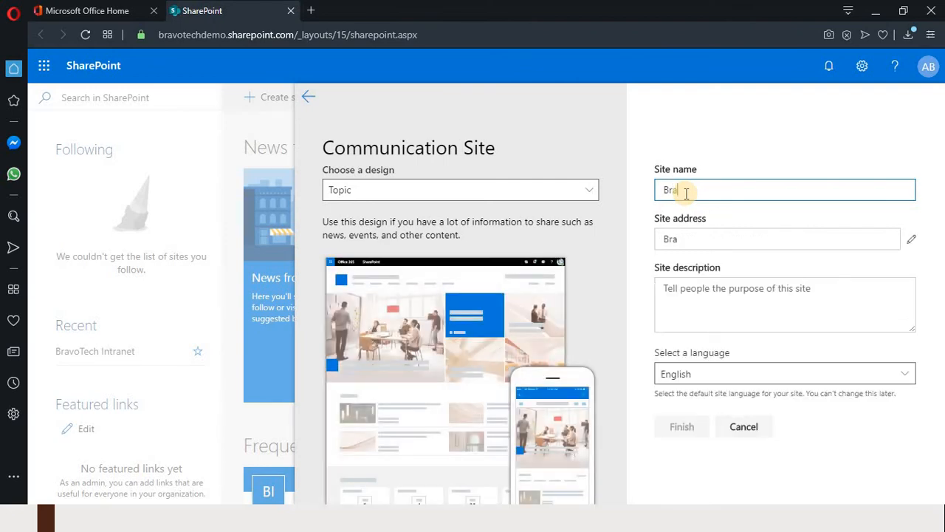
type("vo")
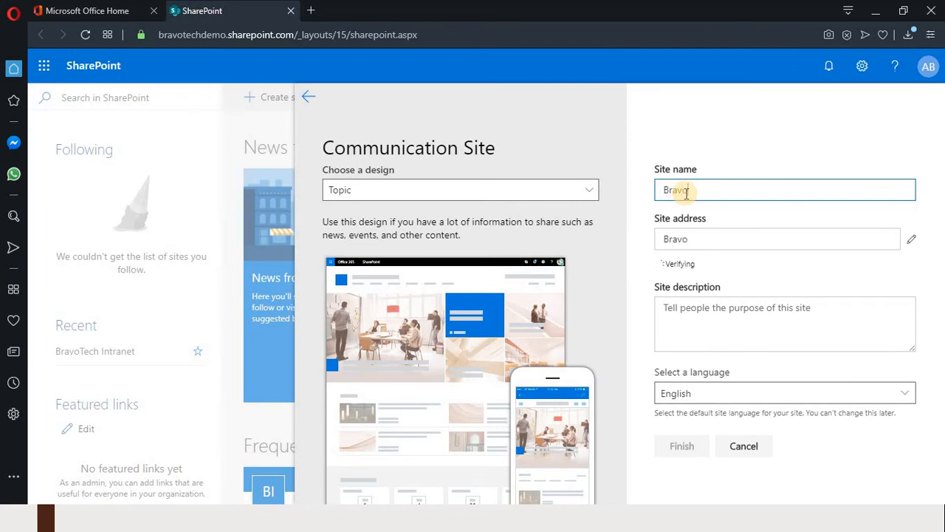
type("Te")
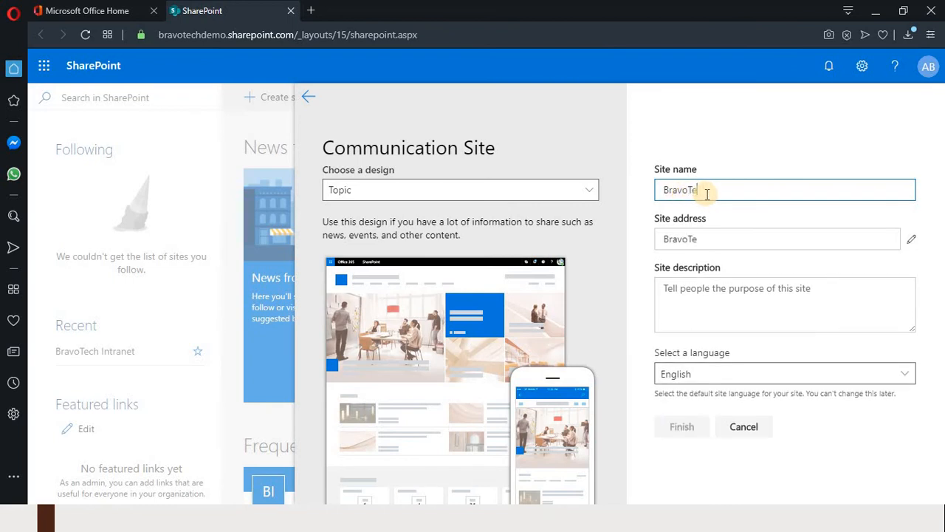
type("ch ")
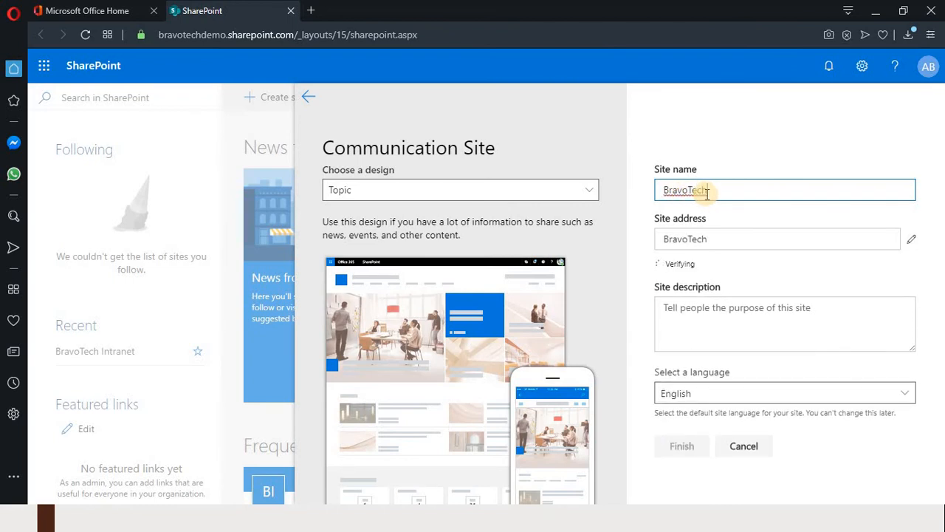
type("Demo Intranet")
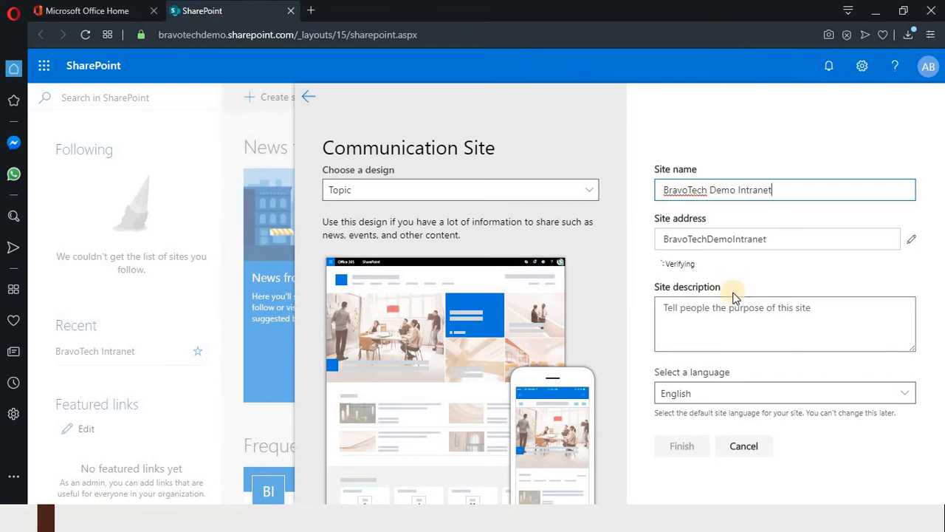
Enter "This is our company inranet" as the site description.
left_click(726, 321)
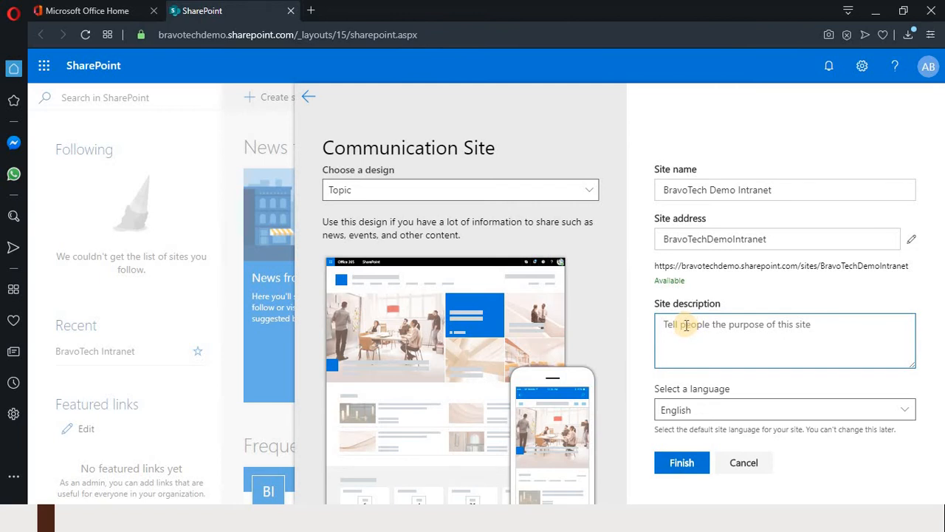
type("T")
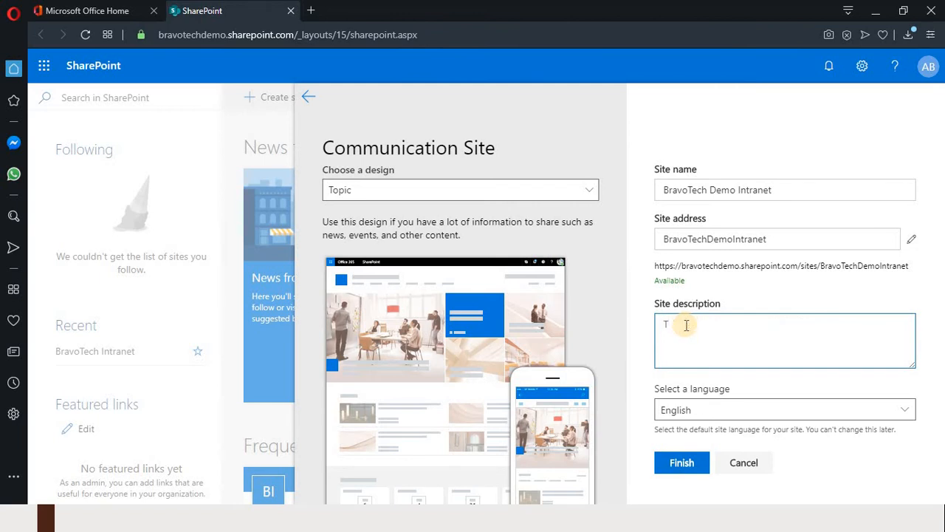
type("his is our company inranet")
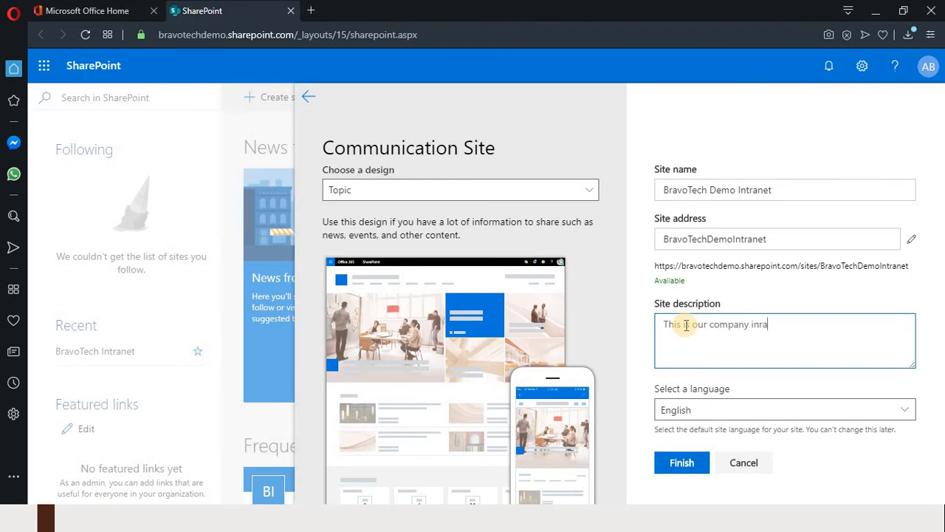
left_click(685, 465)
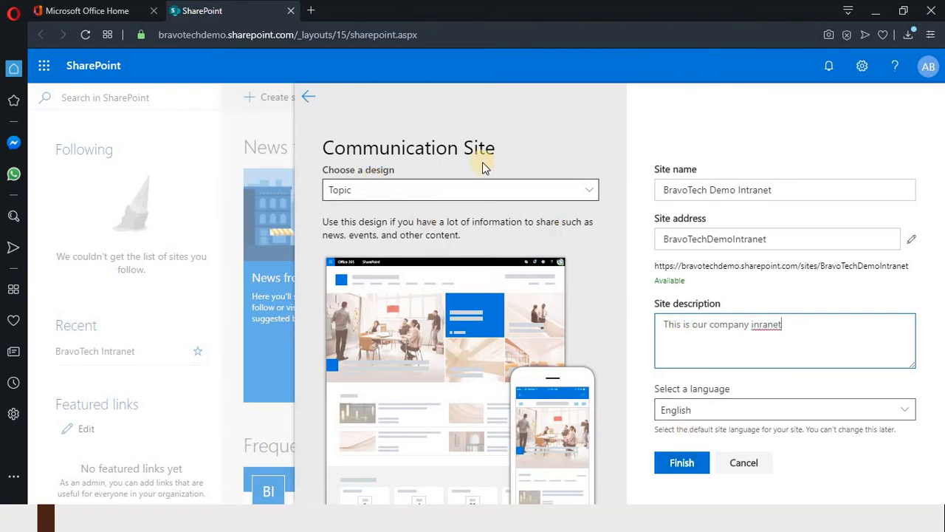
Preview the Showcase design, switch back to the Topic design and create the communication site.
left_click(590, 191)
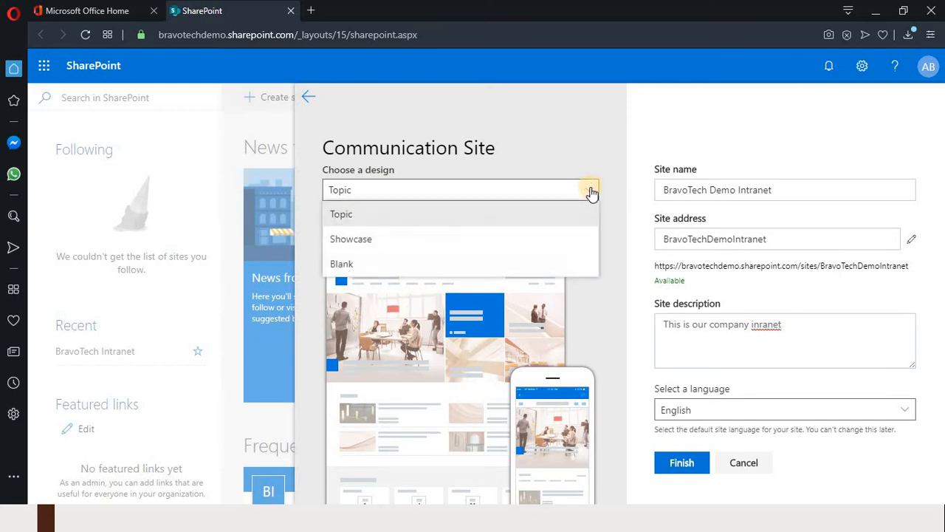
left_click(497, 239)
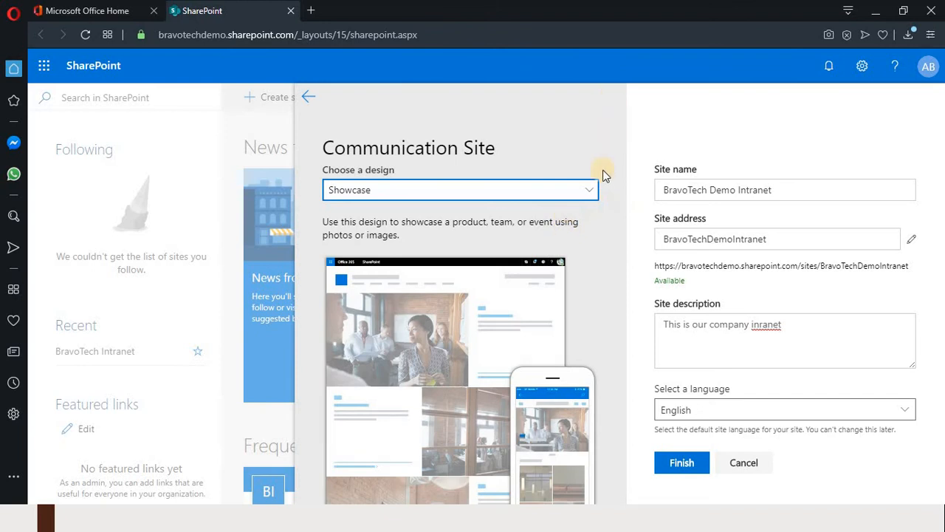
left_click(593, 189)
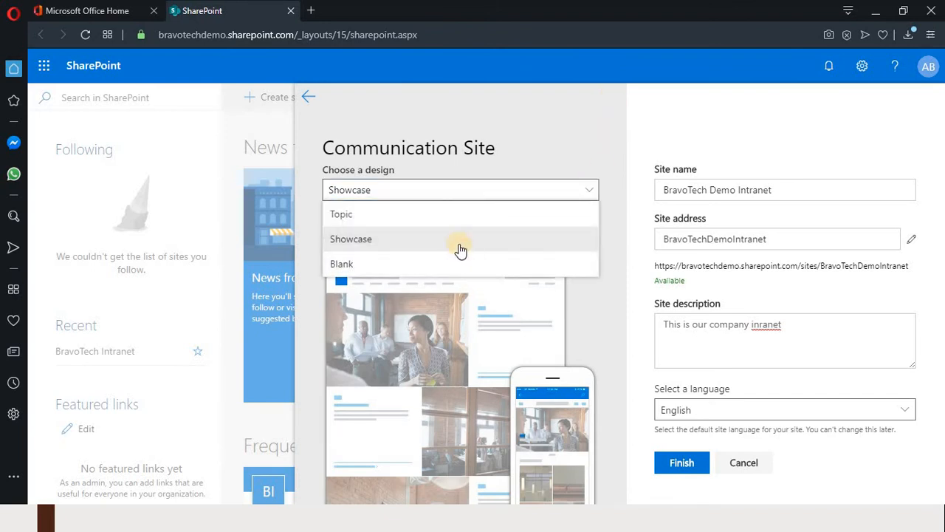
left_click(436, 215)
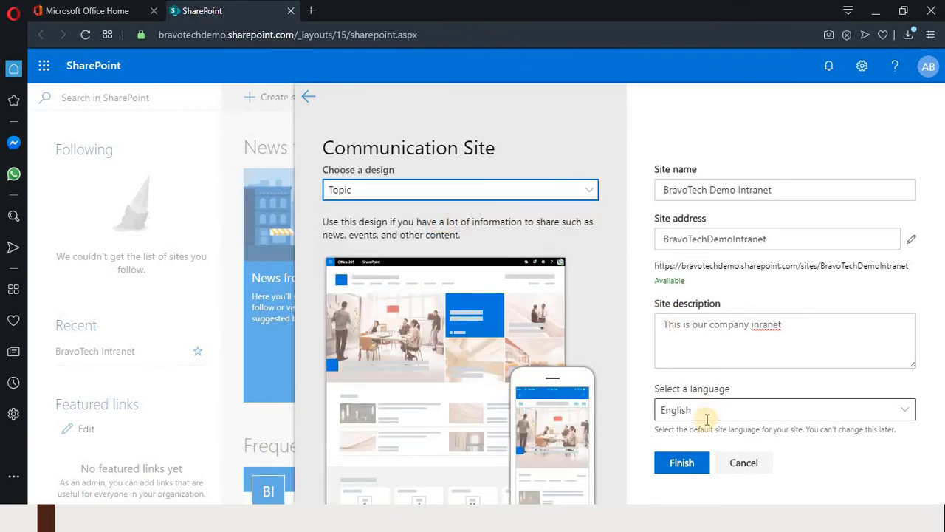
left_click(678, 460)
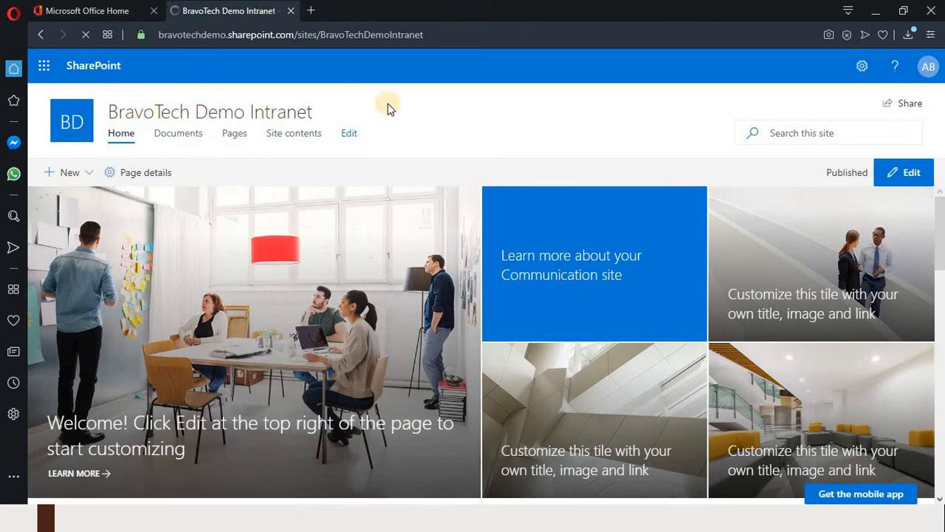
Add a Header-type item named "About Us" between Home and Documents in the site navigation and save it.
left_click(348, 135)
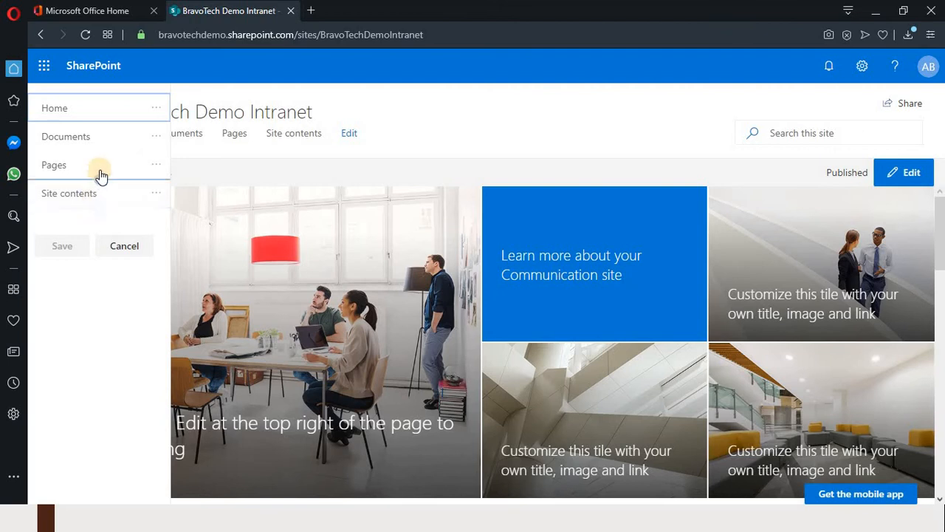
left_click(99, 123)
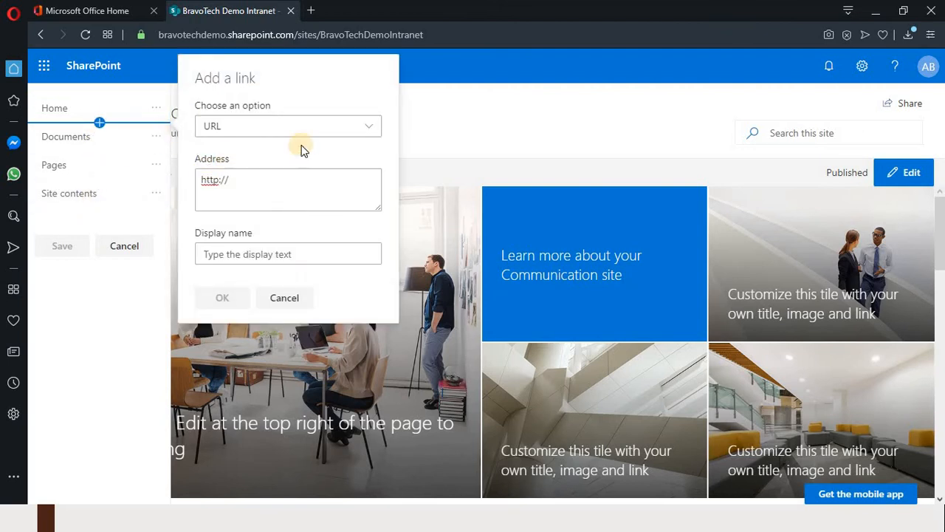
left_click(245, 251)
left_click(246, 251)
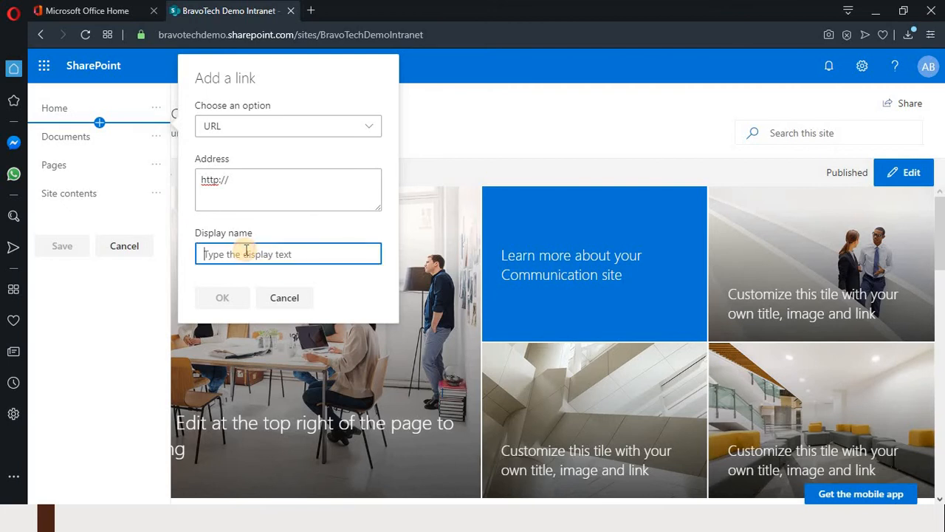
type("About Us")
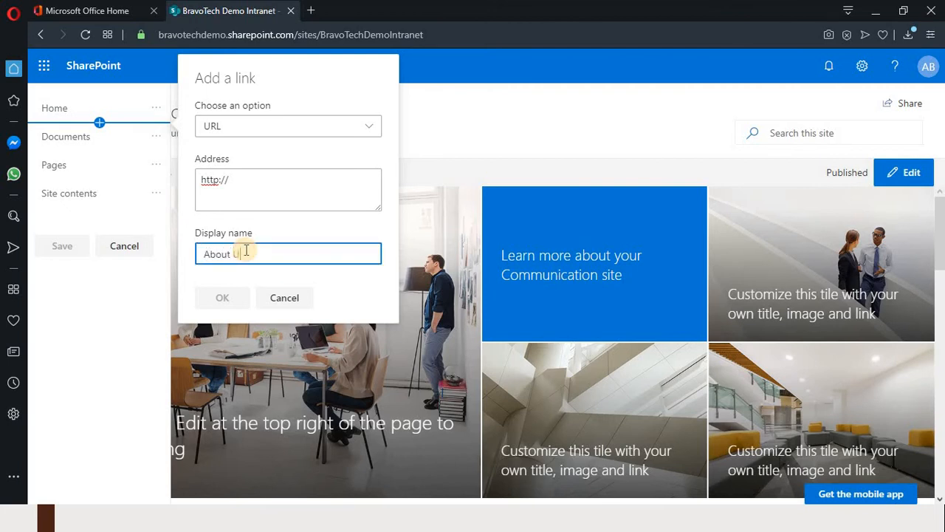
left_click(249, 184)
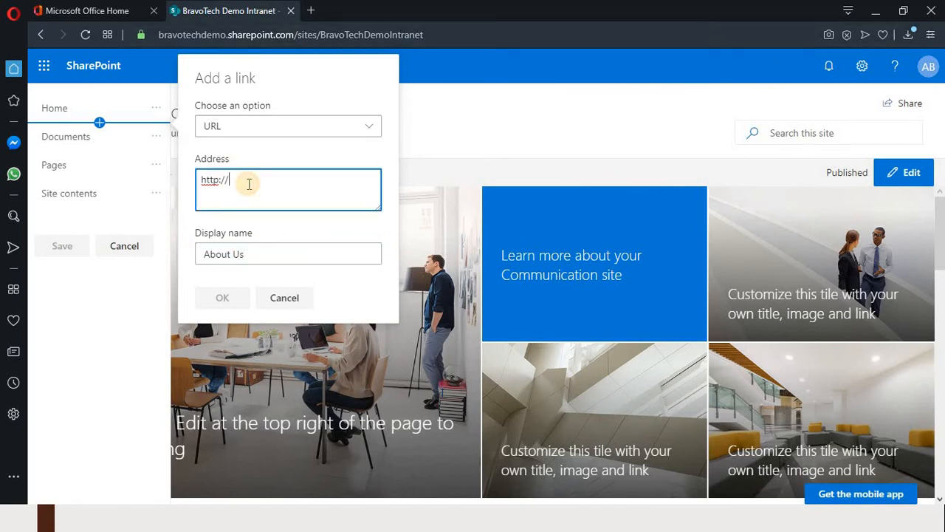
left_click(372, 128)
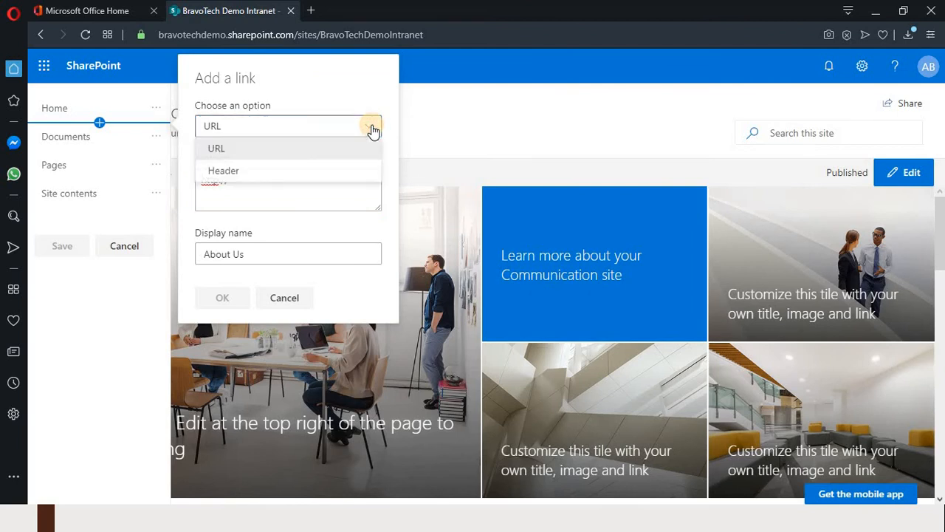
left_click(290, 170)
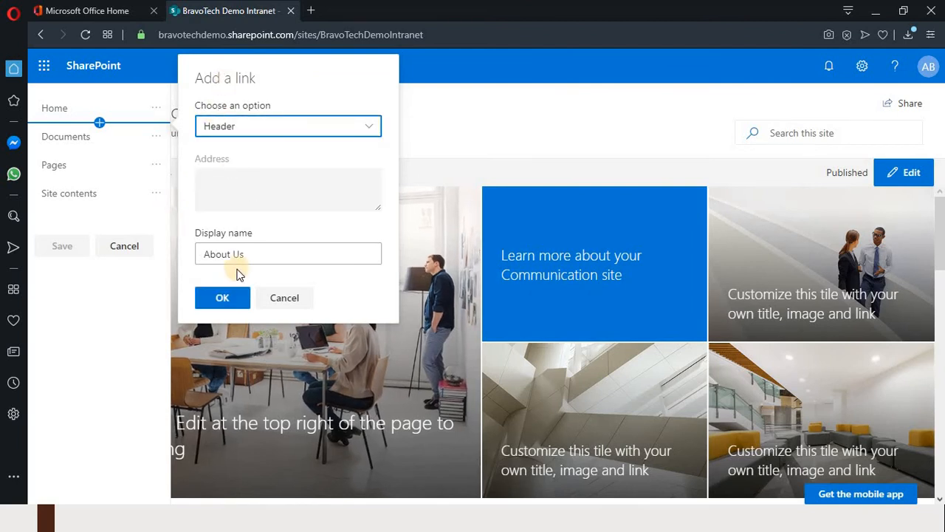
left_click(222, 297)
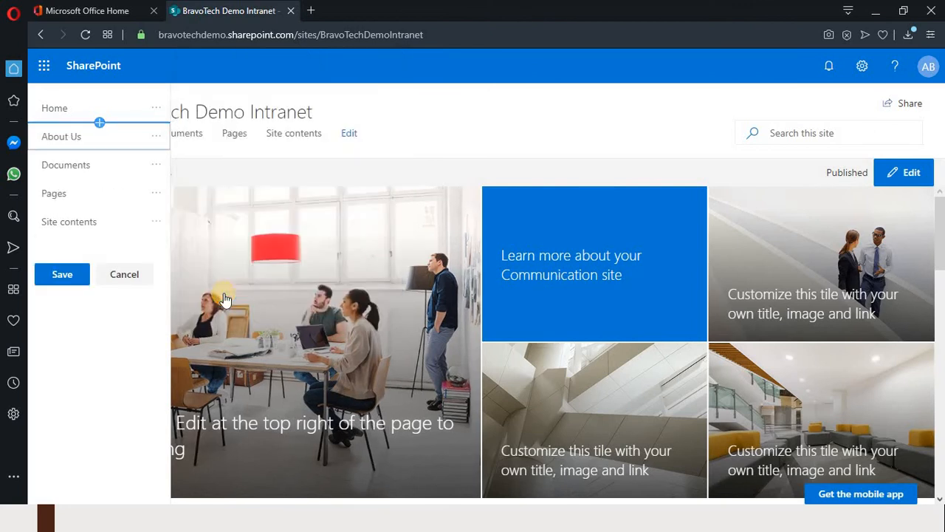
left_click(67, 272)
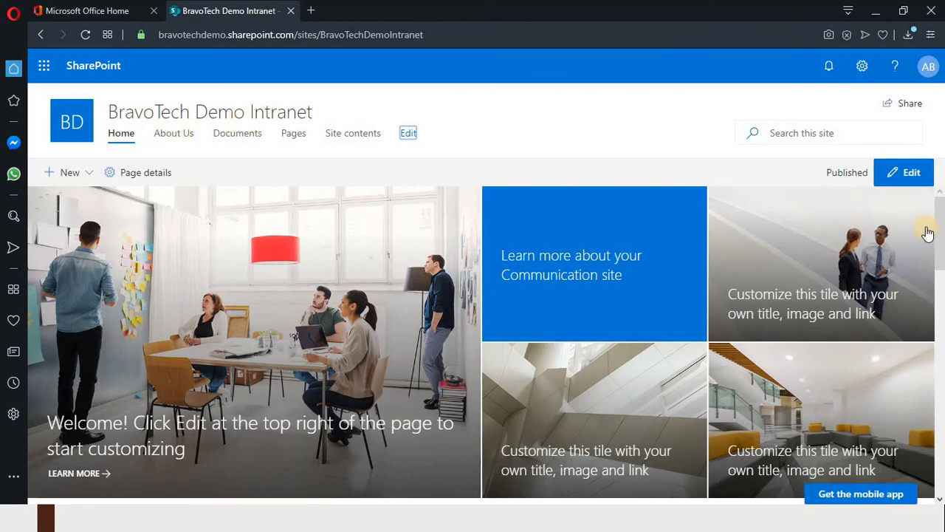
Put the home page into edit mode and delete the Hero web part with the welcome tiles.
left_click(939, 309)
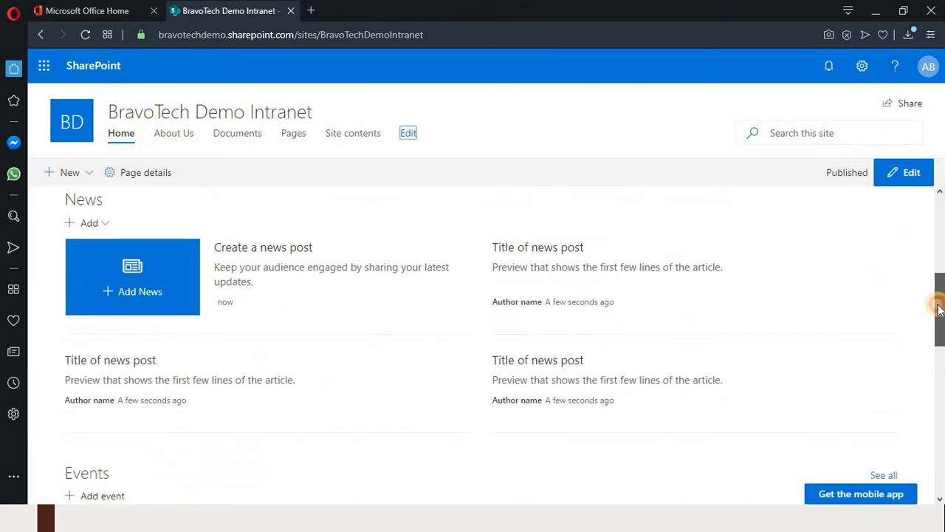
left_click(940, 218)
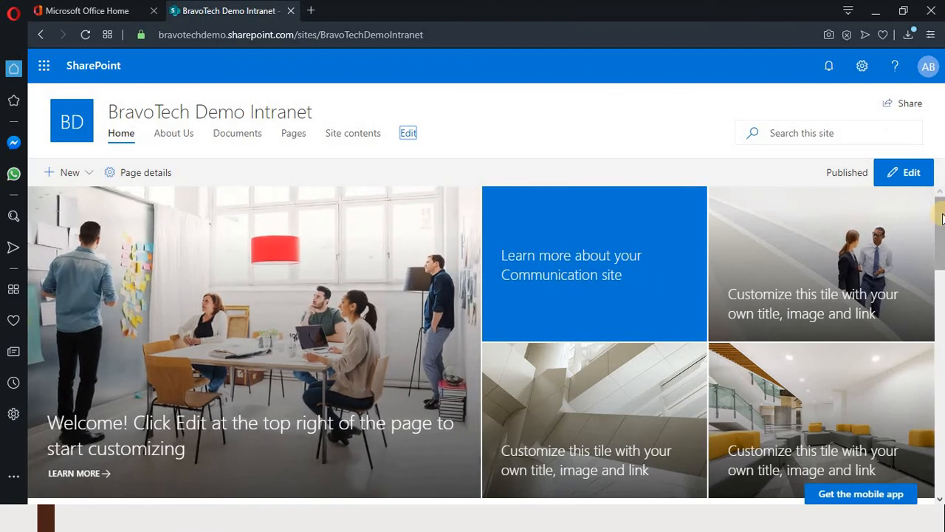
left_click_drag(941, 215, 942, 167)
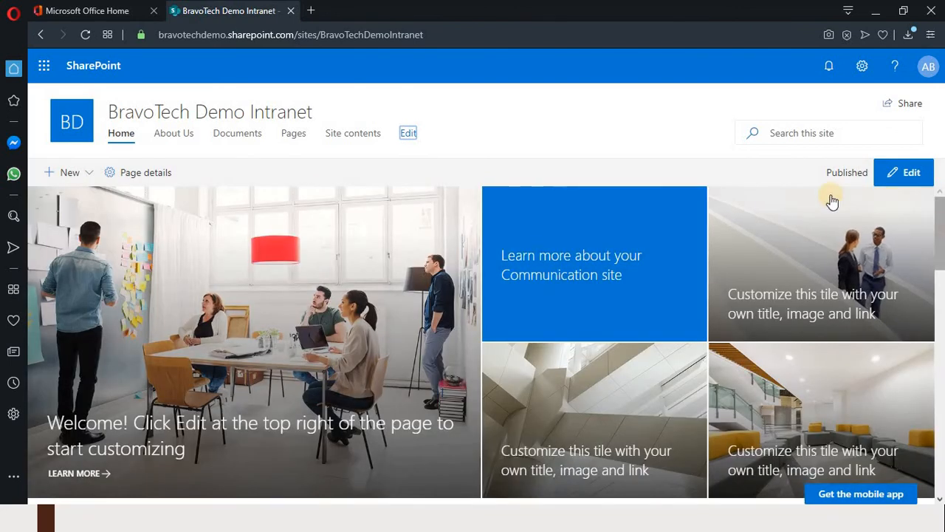
left_click(900, 181)
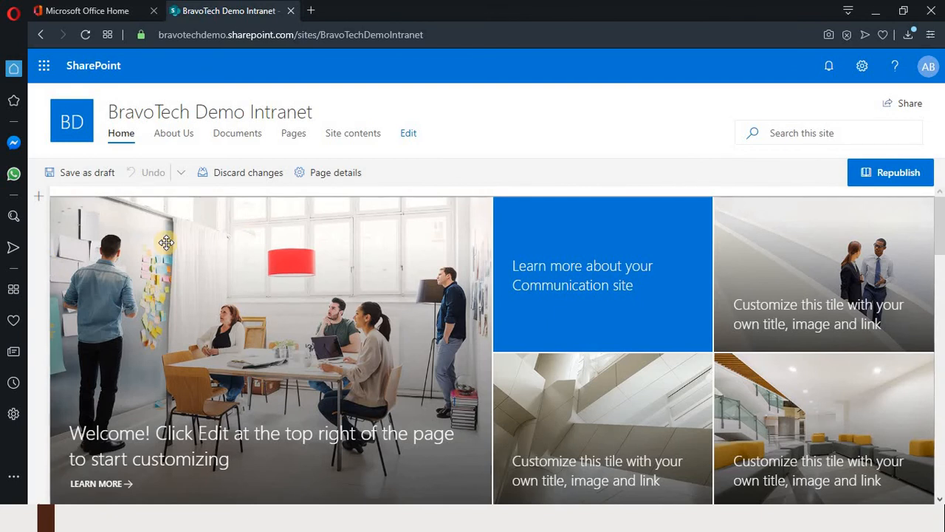
left_click(148, 257)
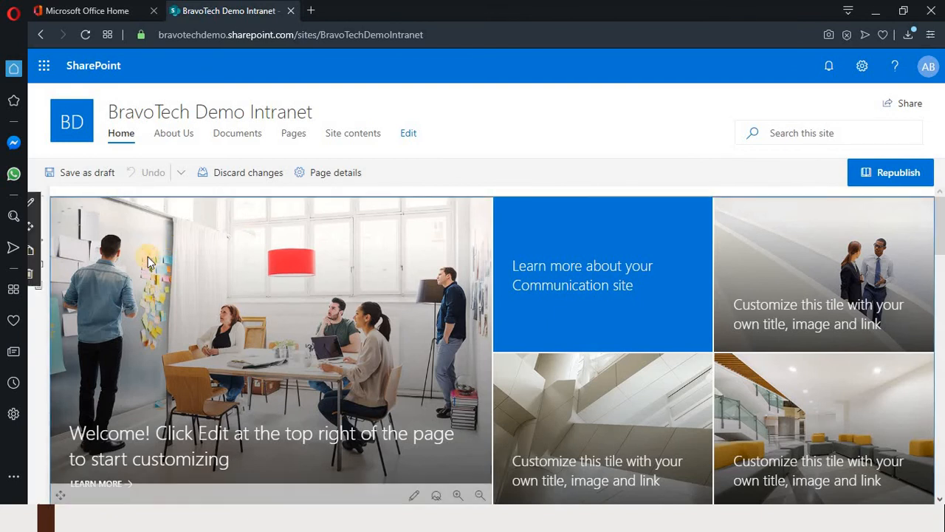
left_click(33, 270)
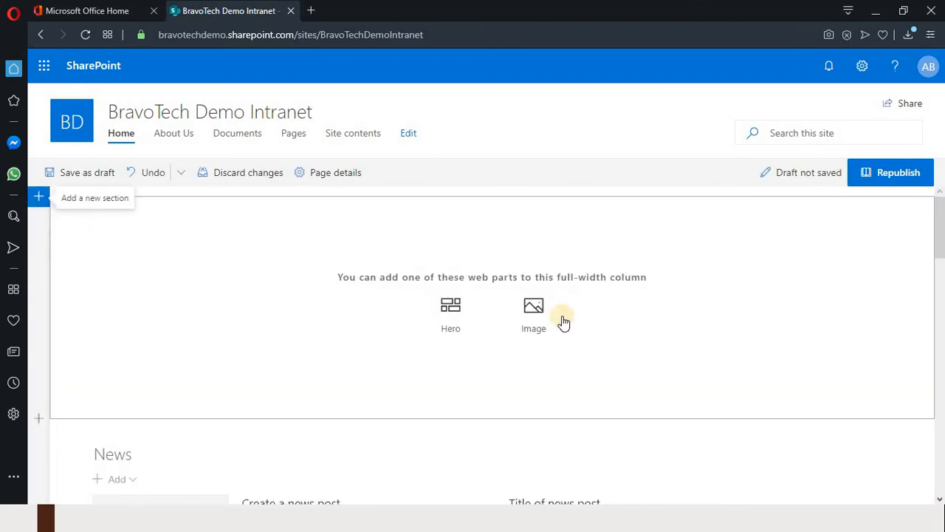
Delete the Events, Documents and Quick links web parts from the home page.
scroll(941, 314, "down", 2)
left_click_drag(944, 318, 934, 279)
left_click(460, 371)
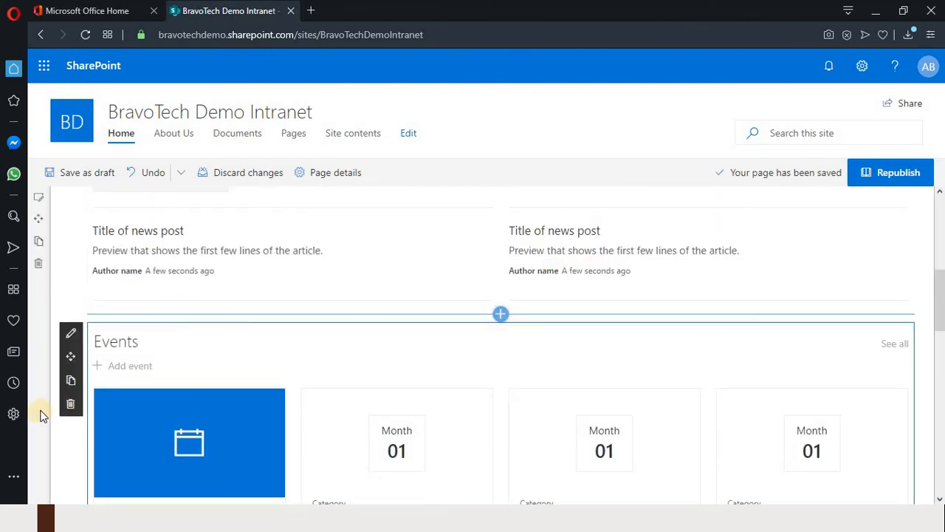
left_click(71, 403)
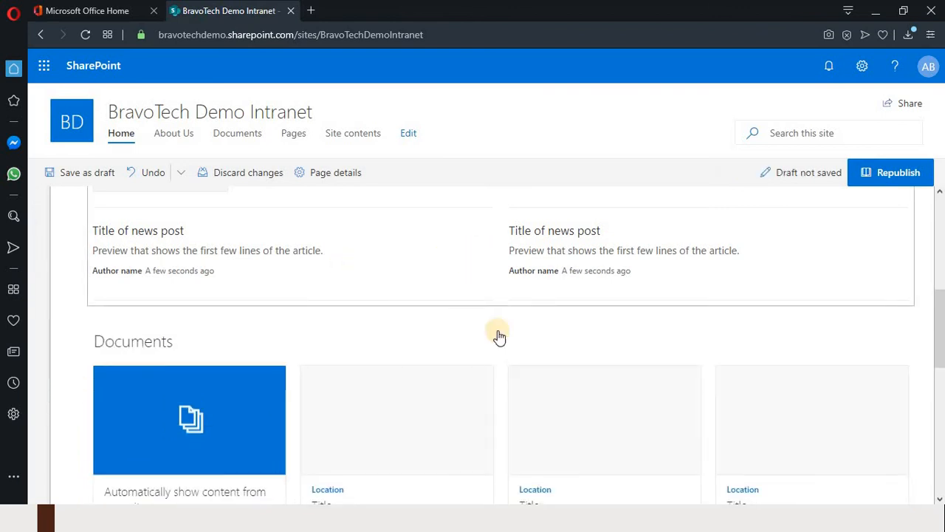
left_click(527, 355)
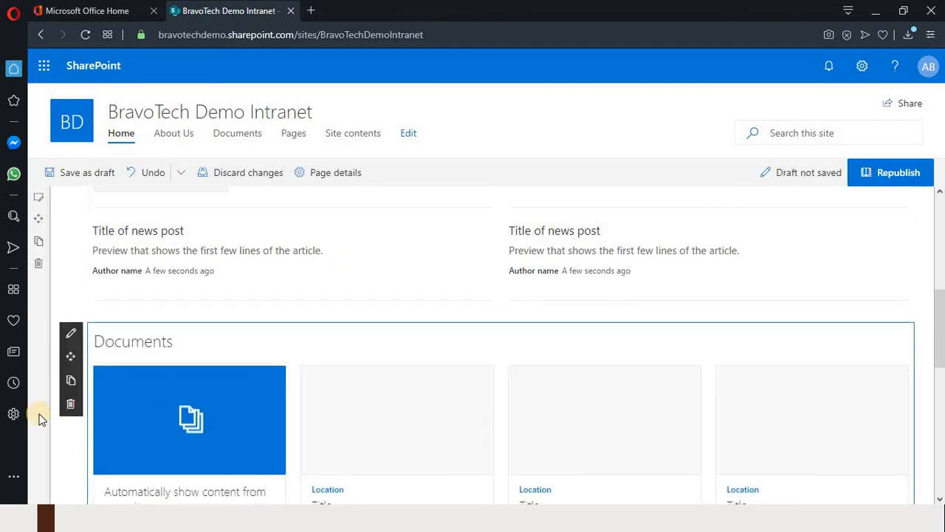
left_click(71, 403)
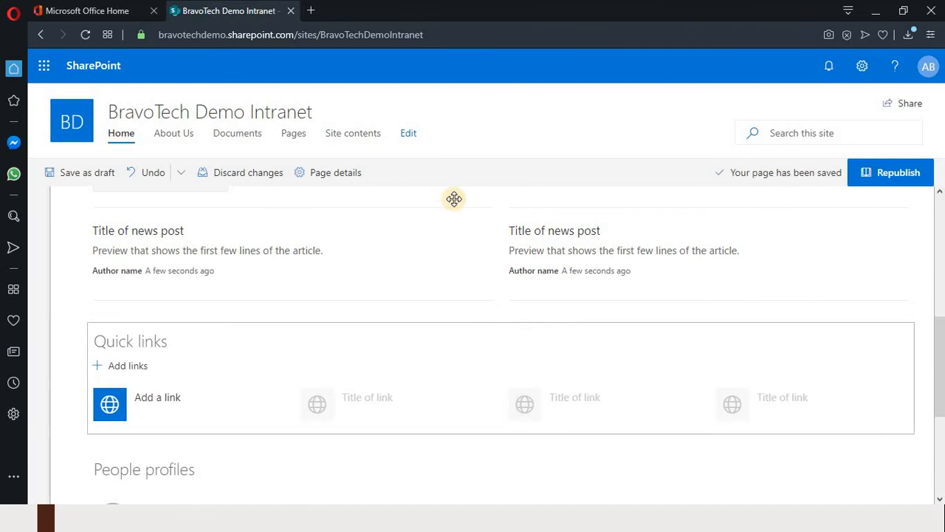
left_click(397, 350)
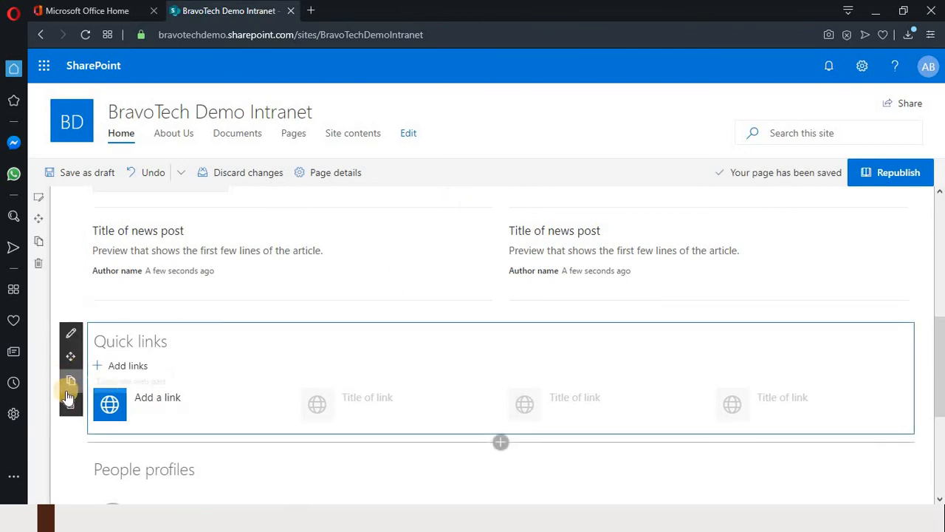
left_click(71, 403)
Delete the section holding News and People profiles, as well as the empty full-width section.
left_click(373, 257)
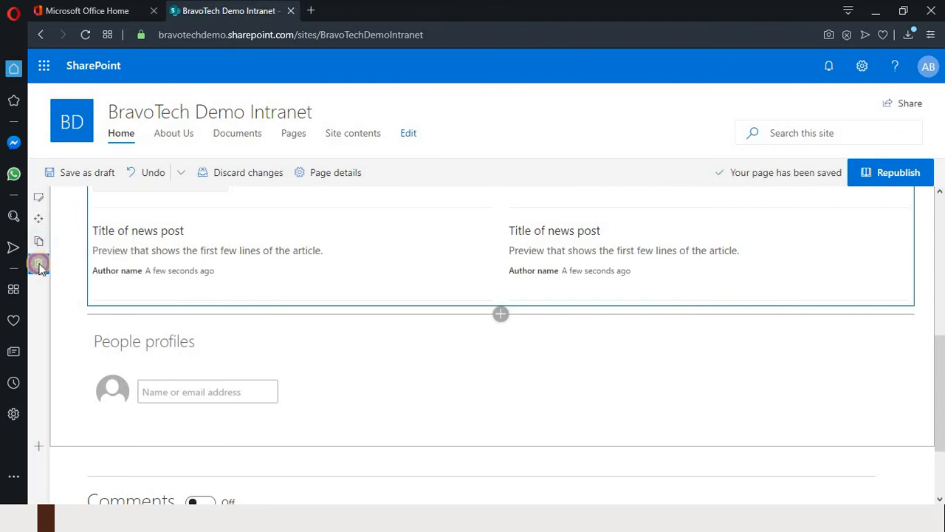
left_click(42, 264)
left_click_drag(941, 409, 940, 325)
left_click(439, 354)
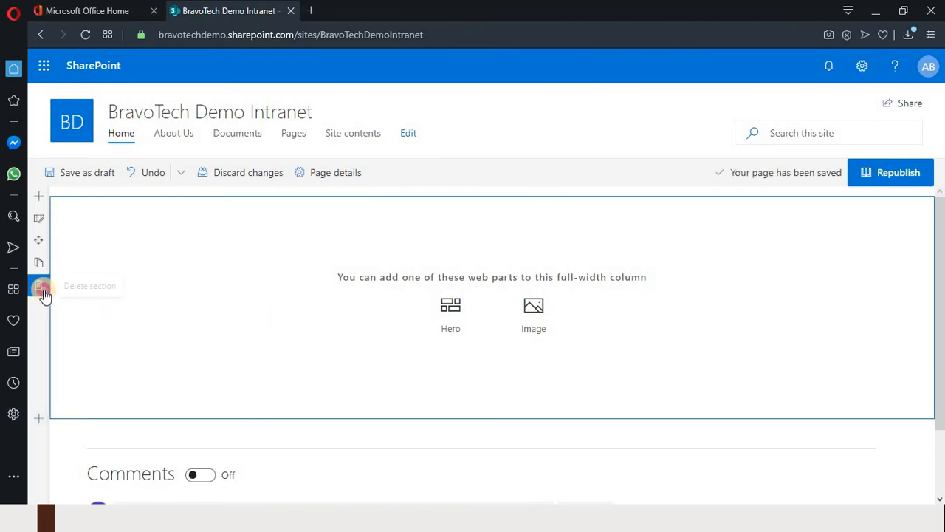
left_click(44, 289)
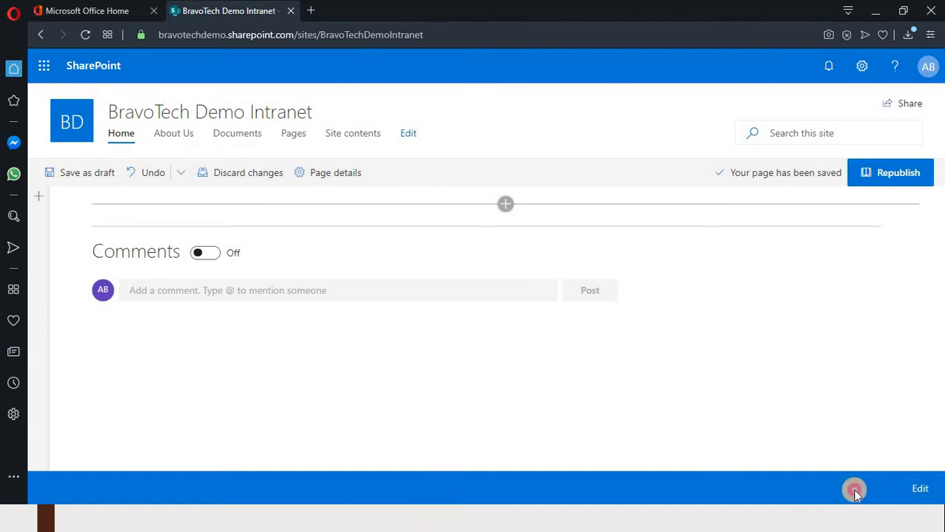
left_click(920, 488)
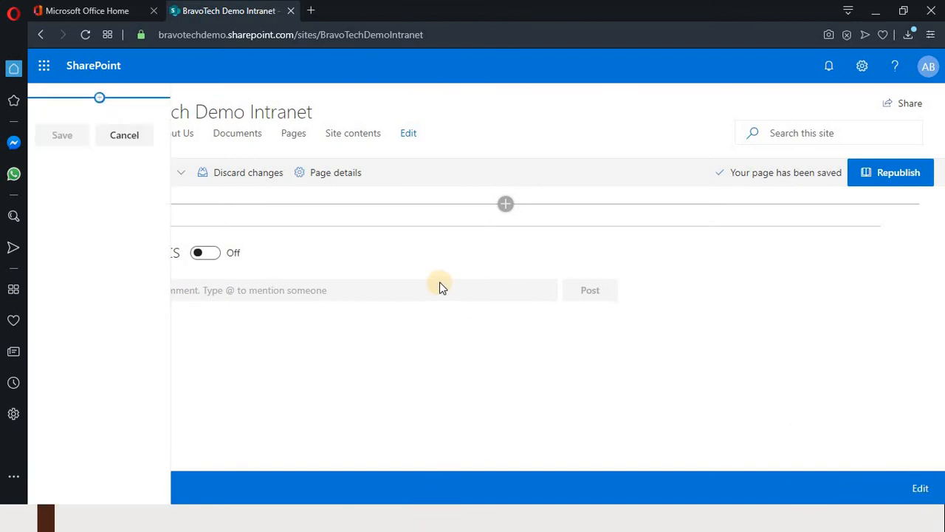
left_click(100, 100)
left_click(373, 125)
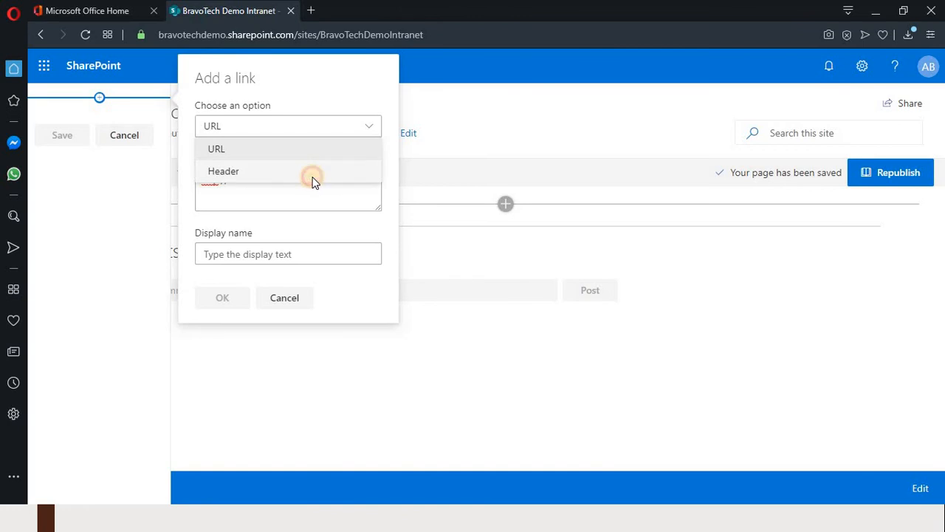
left_click(313, 182)
left_click(247, 252)
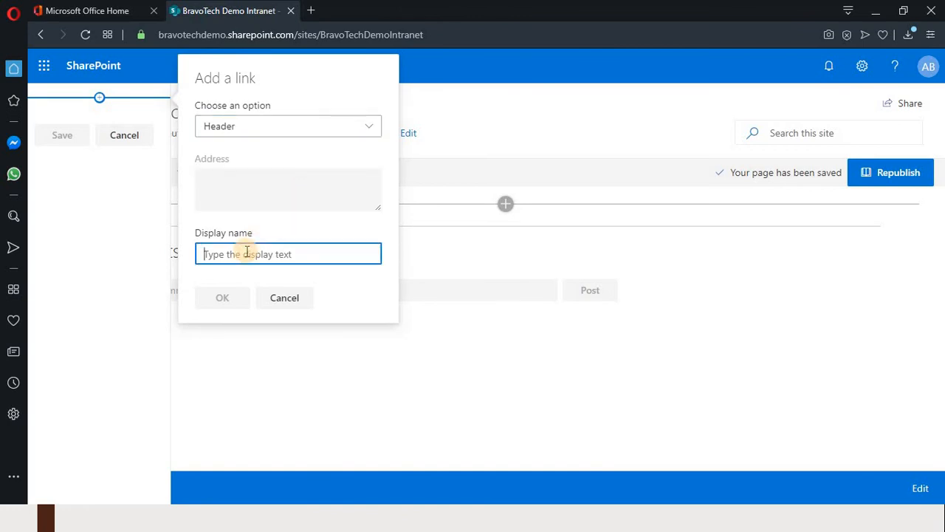
type("BravoTech @2020")
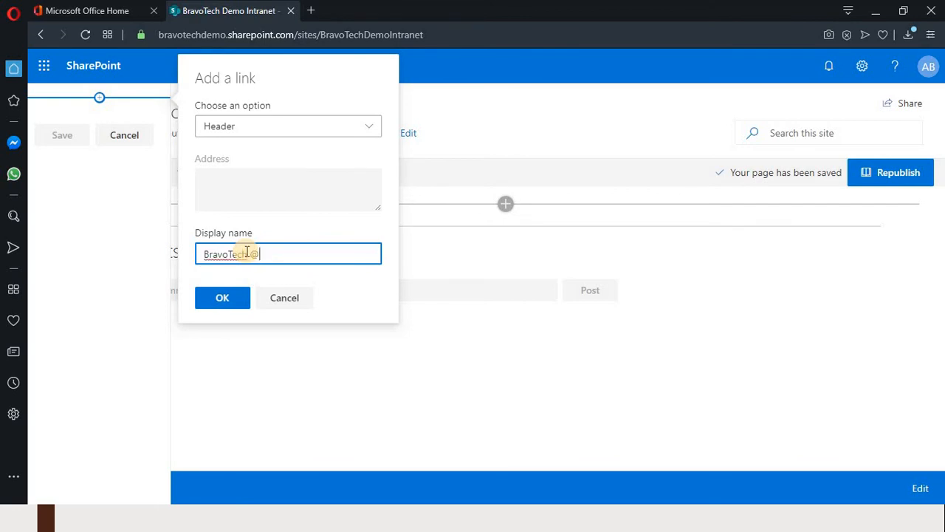
left_click(234, 296)
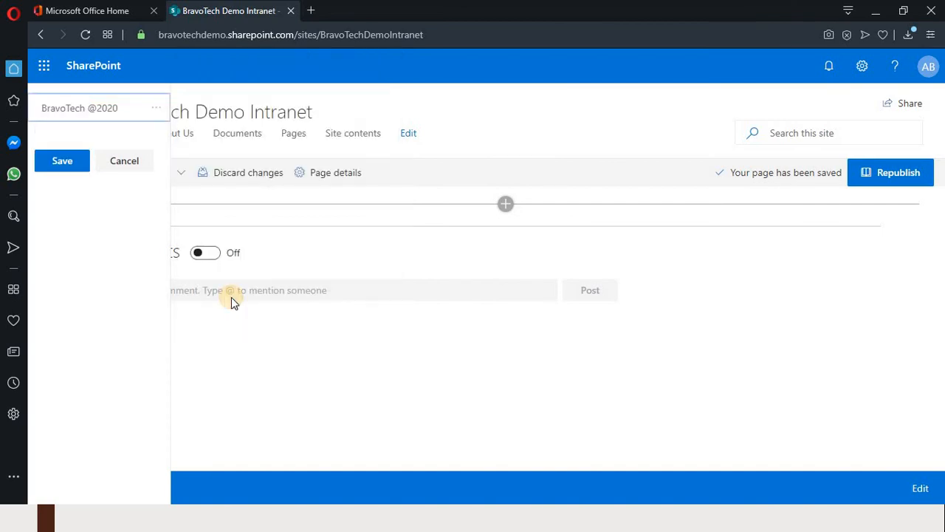
left_click(75, 164)
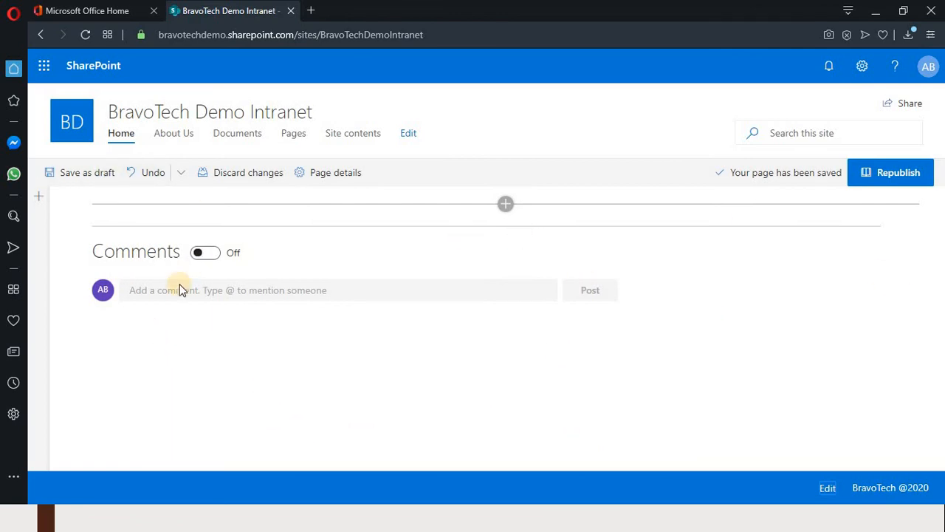
Add a new one-column section to the empty home page.
left_click(39, 198)
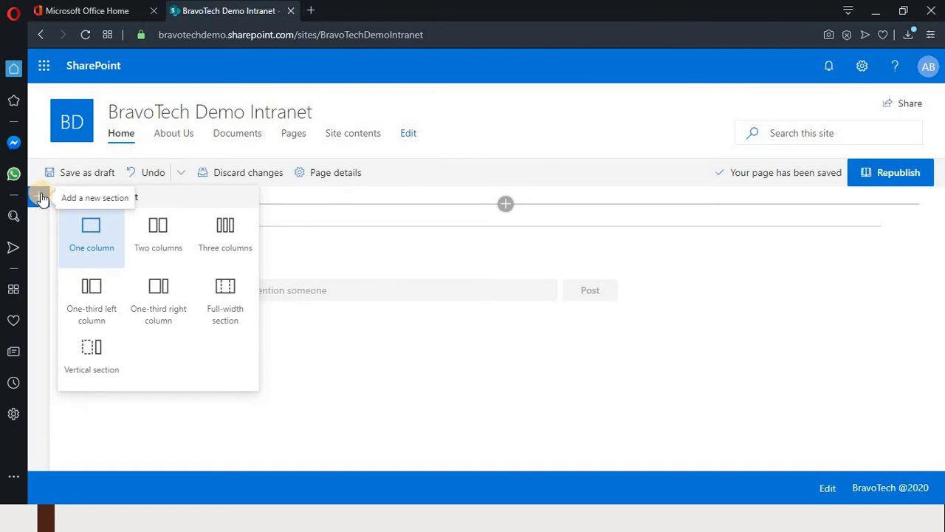
left_click(91, 235)
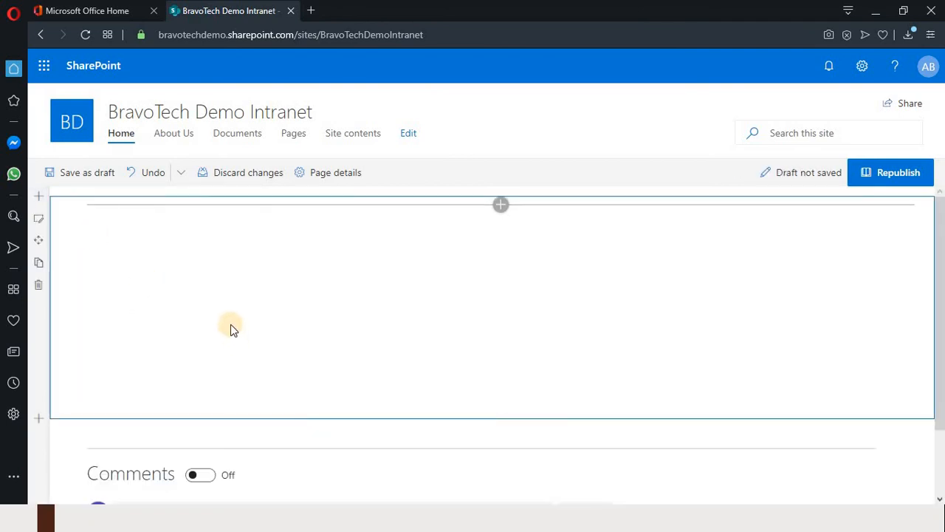
mouse_move(941, 246)
left_mouse_down()
mouse_move(941, 263)
mouse_move(940, 251)
left_mouse_up()
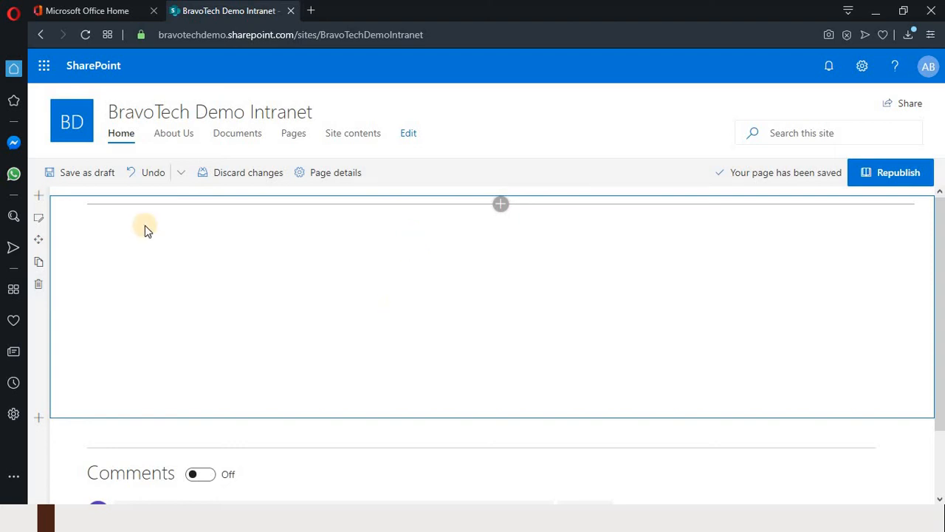
Try the One-third right and Two columns layouts on the new section.
left_click(35, 220)
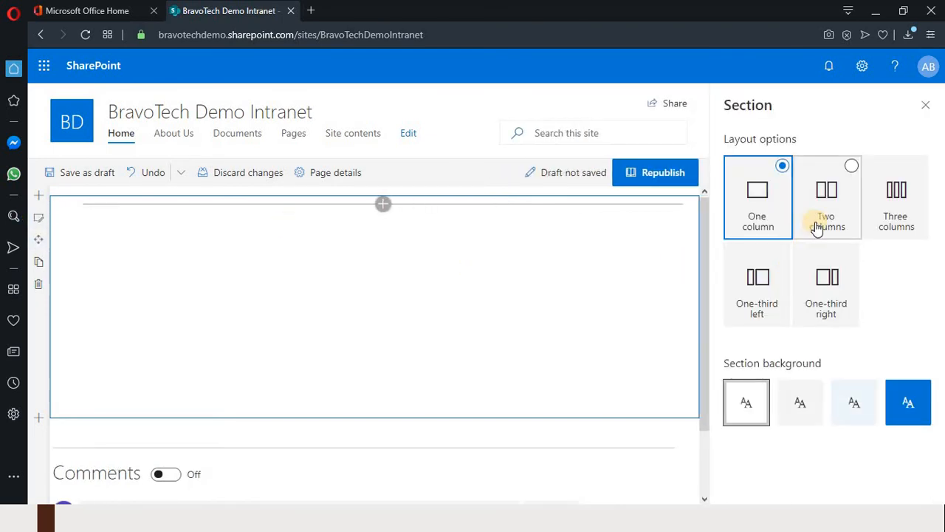
left_click(828, 299)
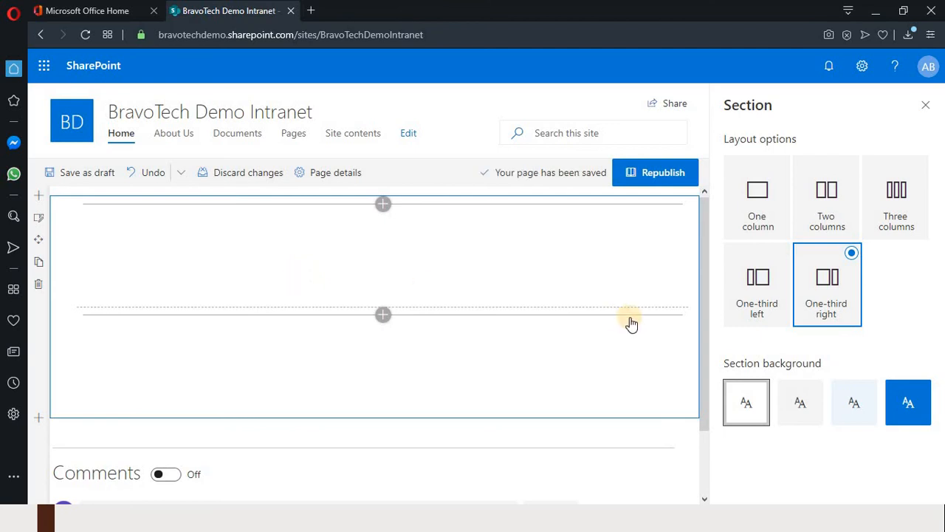
scroll(694, 338, "down", 2)
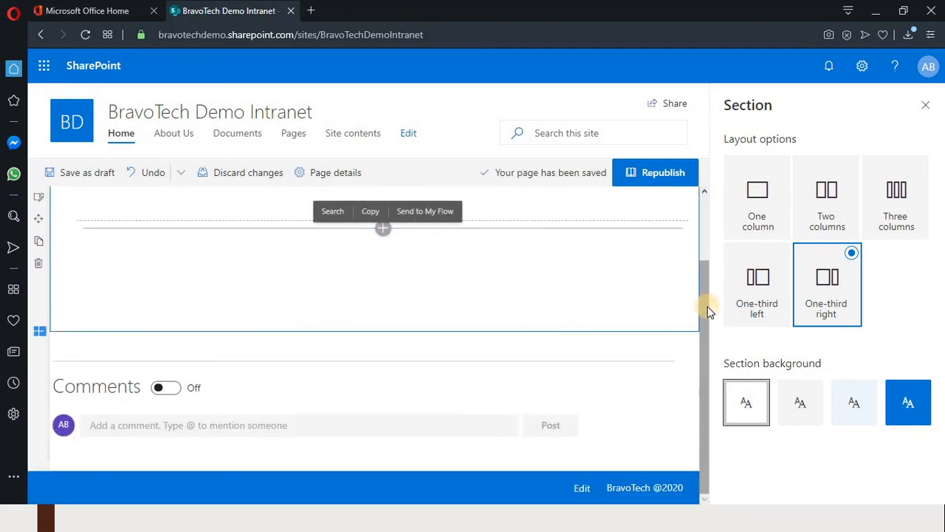
scroll(707, 295, "up", 2)
left_click(270, 261)
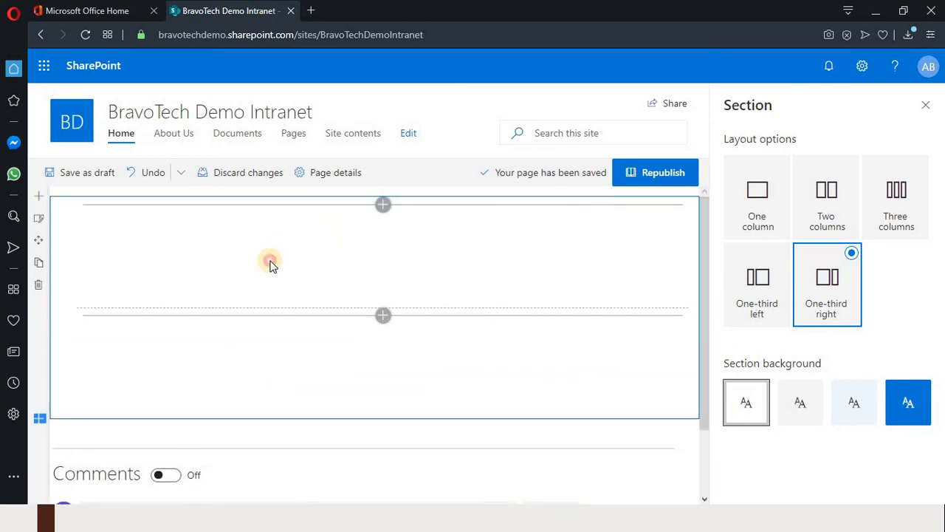
left_click(833, 220)
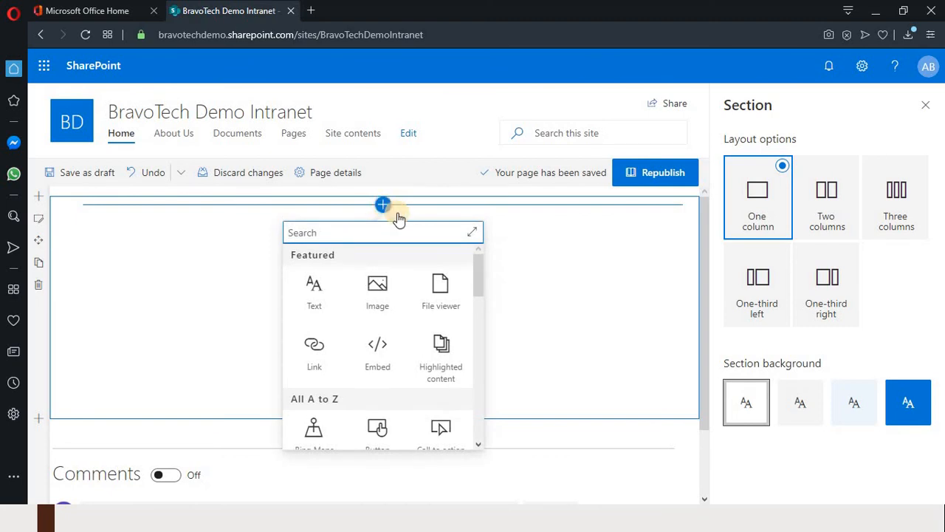
Add an Image web part to the one-column section and upload the picture "images (1)" from the SharePoint pictures folder into it.
scroll(476, 268, "down", 1)
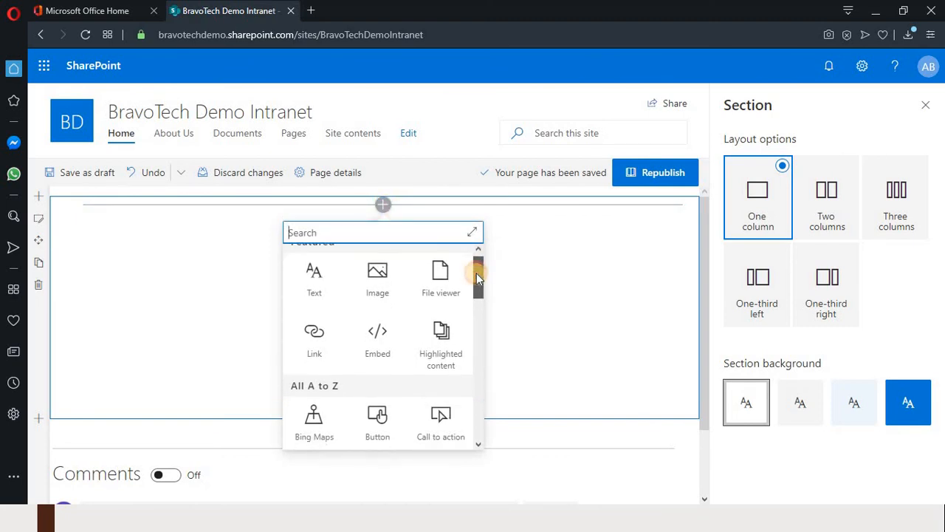
scroll(476, 270, "up", 1)
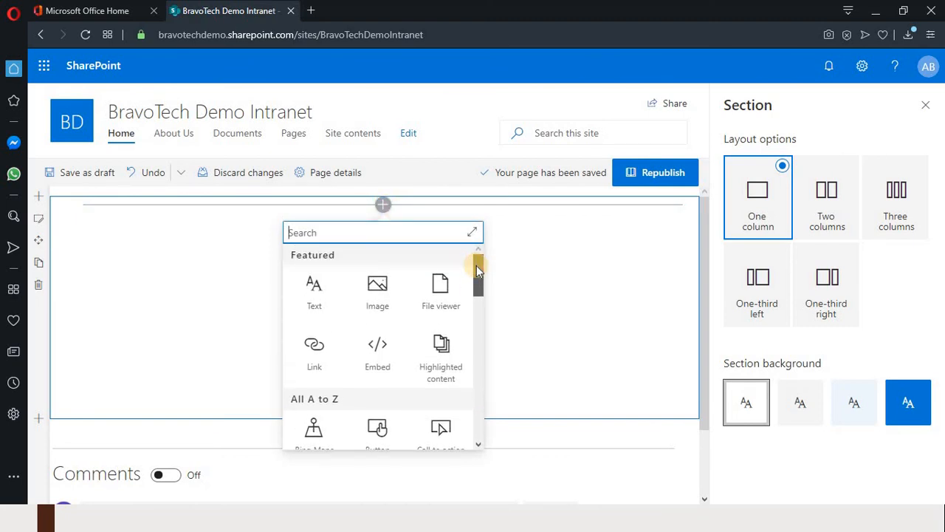
left_click(369, 305)
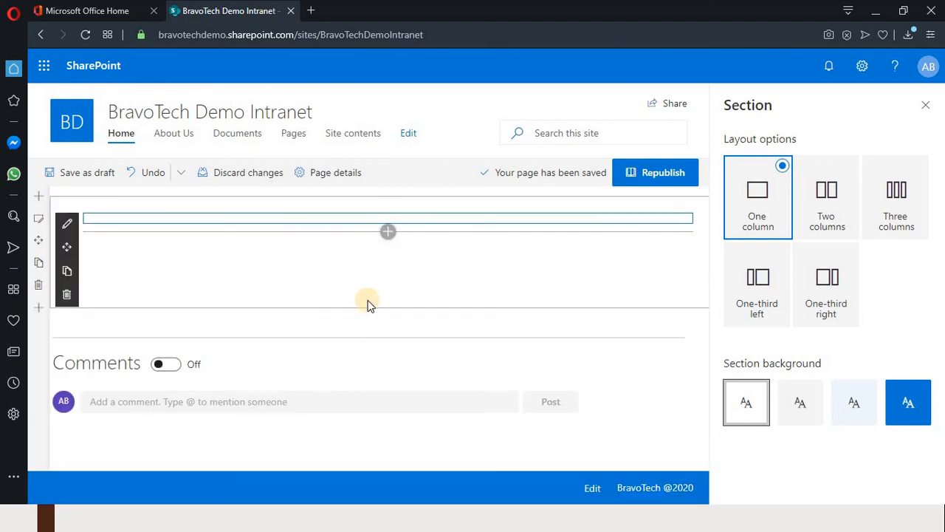
left_click(381, 382)
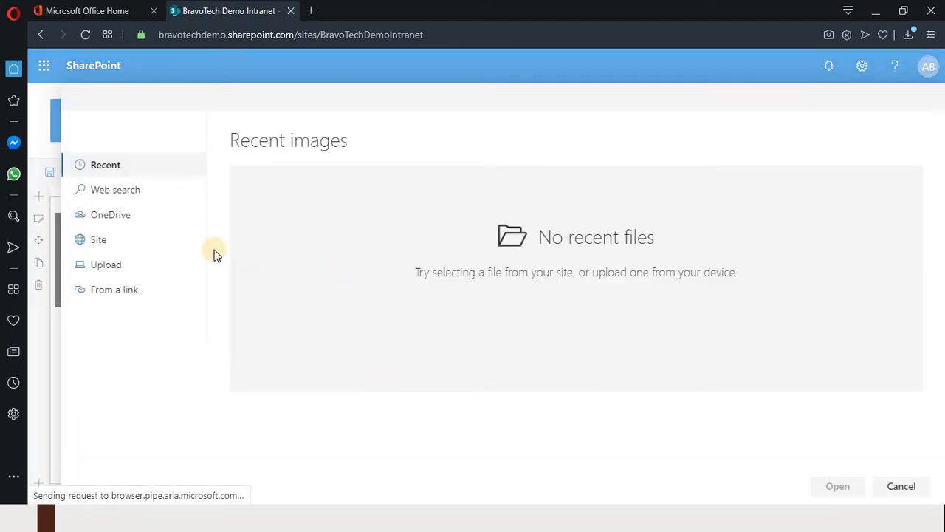
left_click(123, 265)
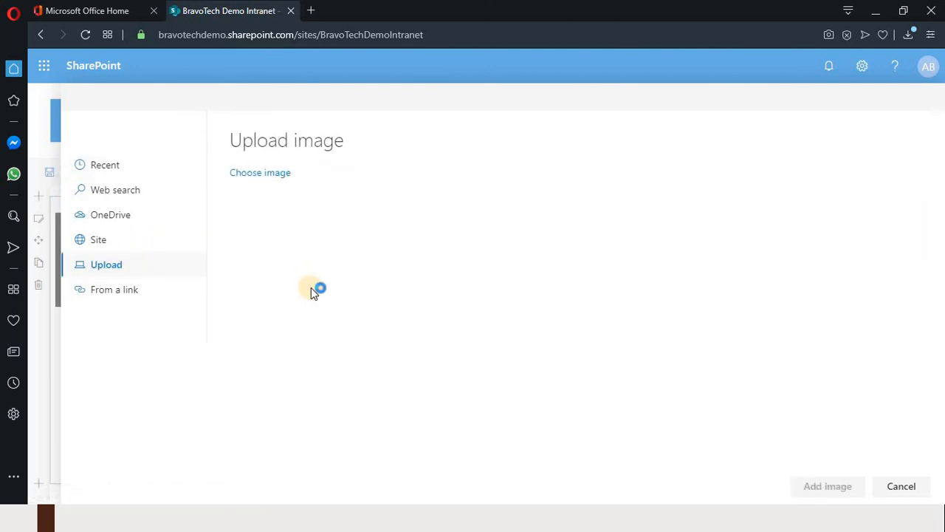
left_click(235, 177)
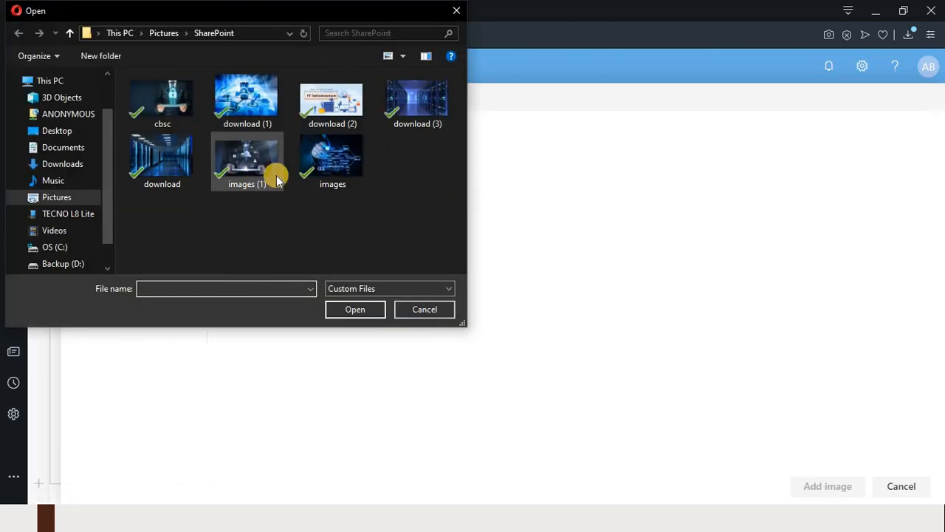
left_click(258, 184)
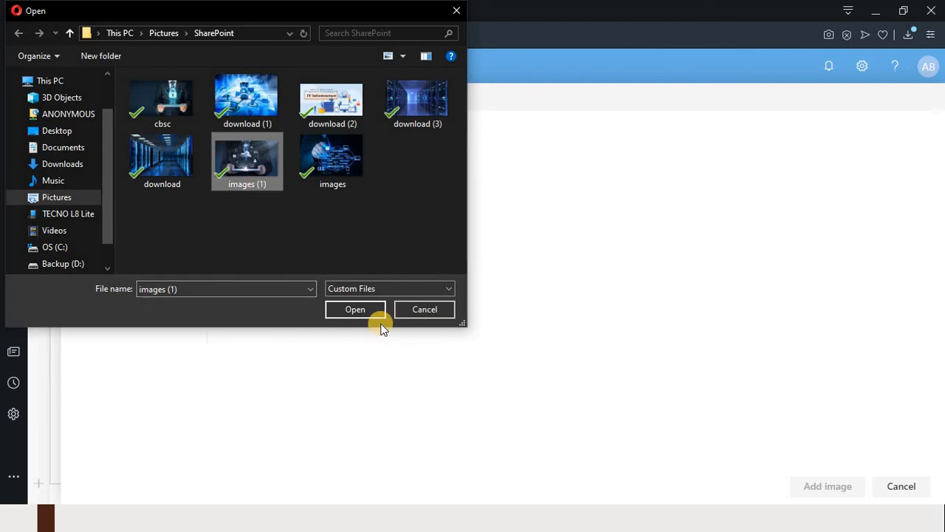
left_click(362, 310)
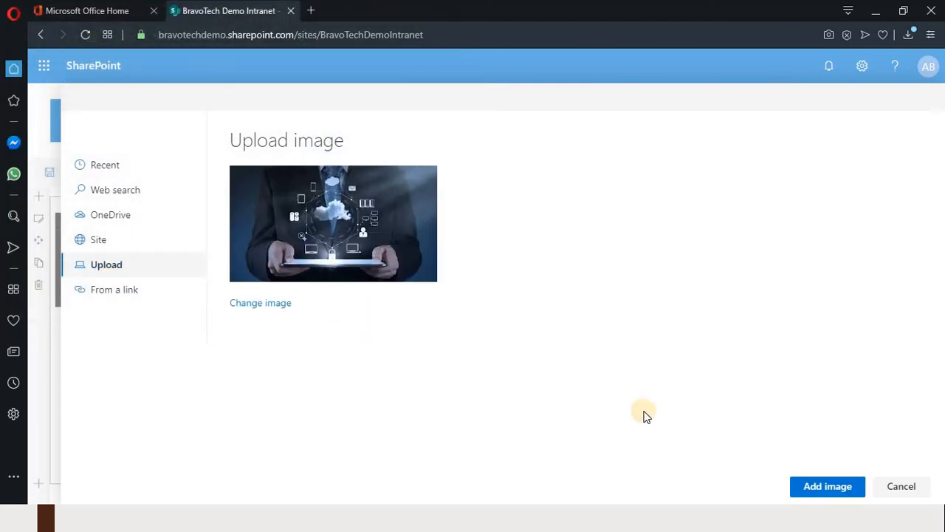
left_click(838, 490)
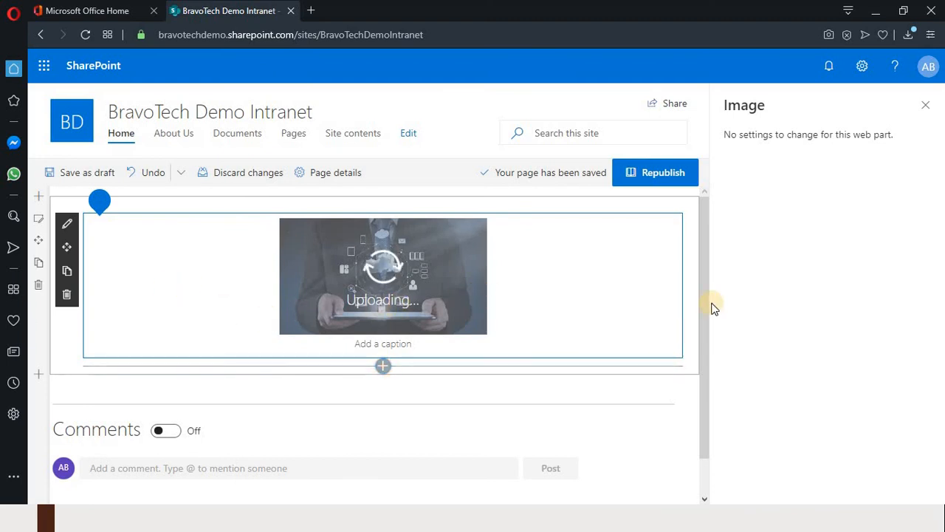
Close the image web part's settings and republish the home page.
left_click(926, 107)
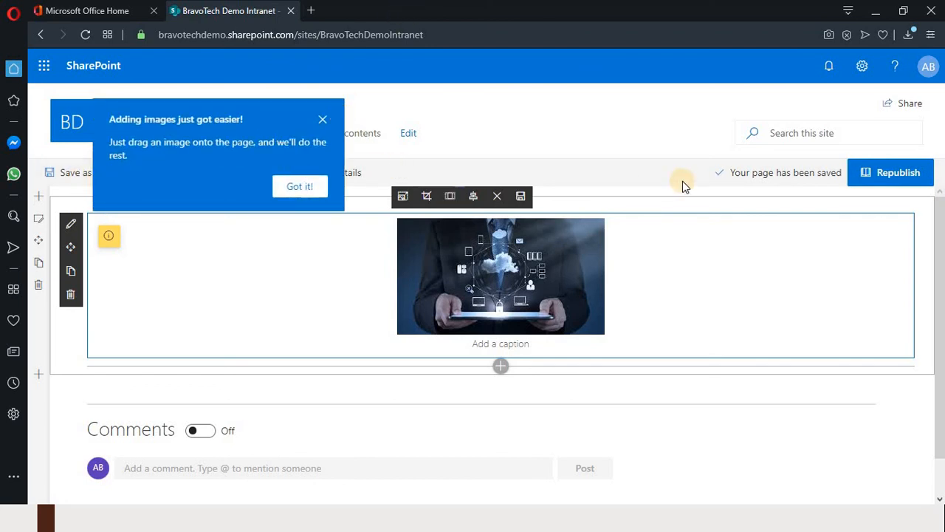
left_click(907, 173)
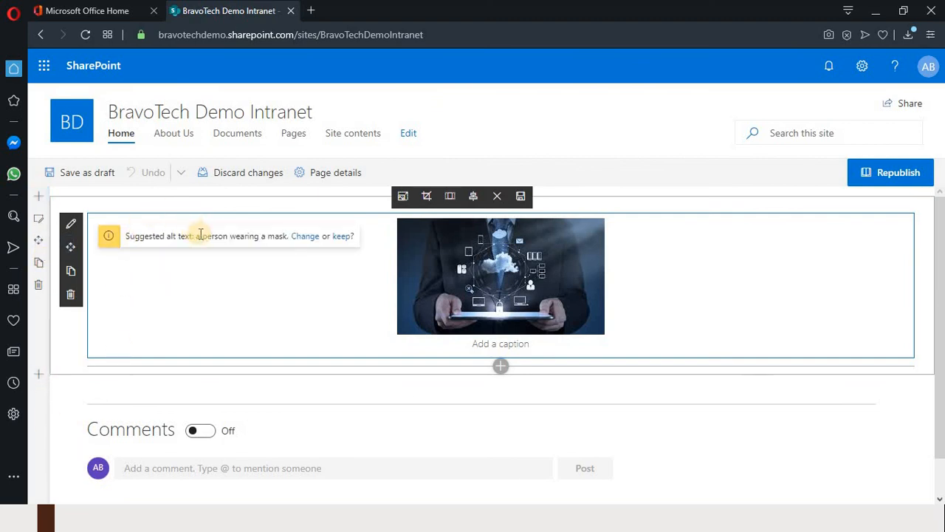
mouse_move(940, 301)
left_mouse_down()
mouse_move(939, 428)
mouse_move(942, 237)
mouse_move(942, 267)
mouse_move(942, 255)
left_mouse_up()
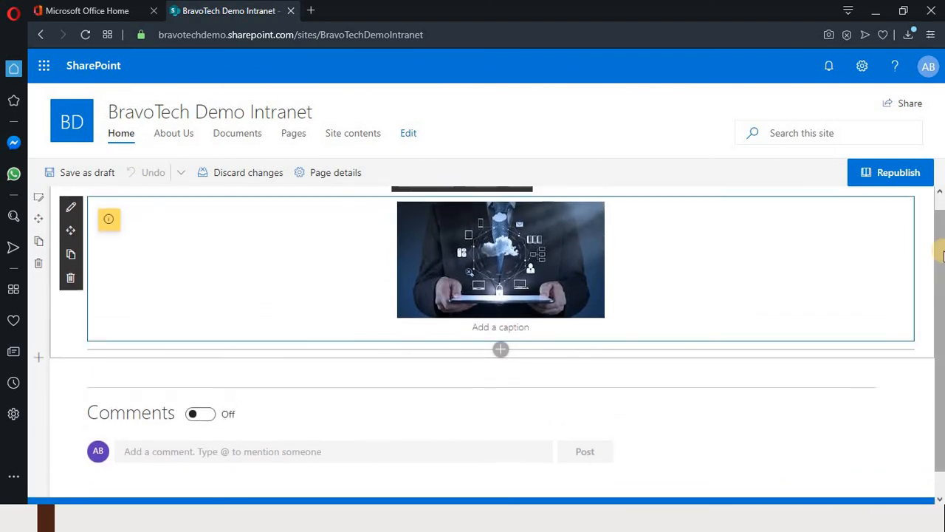